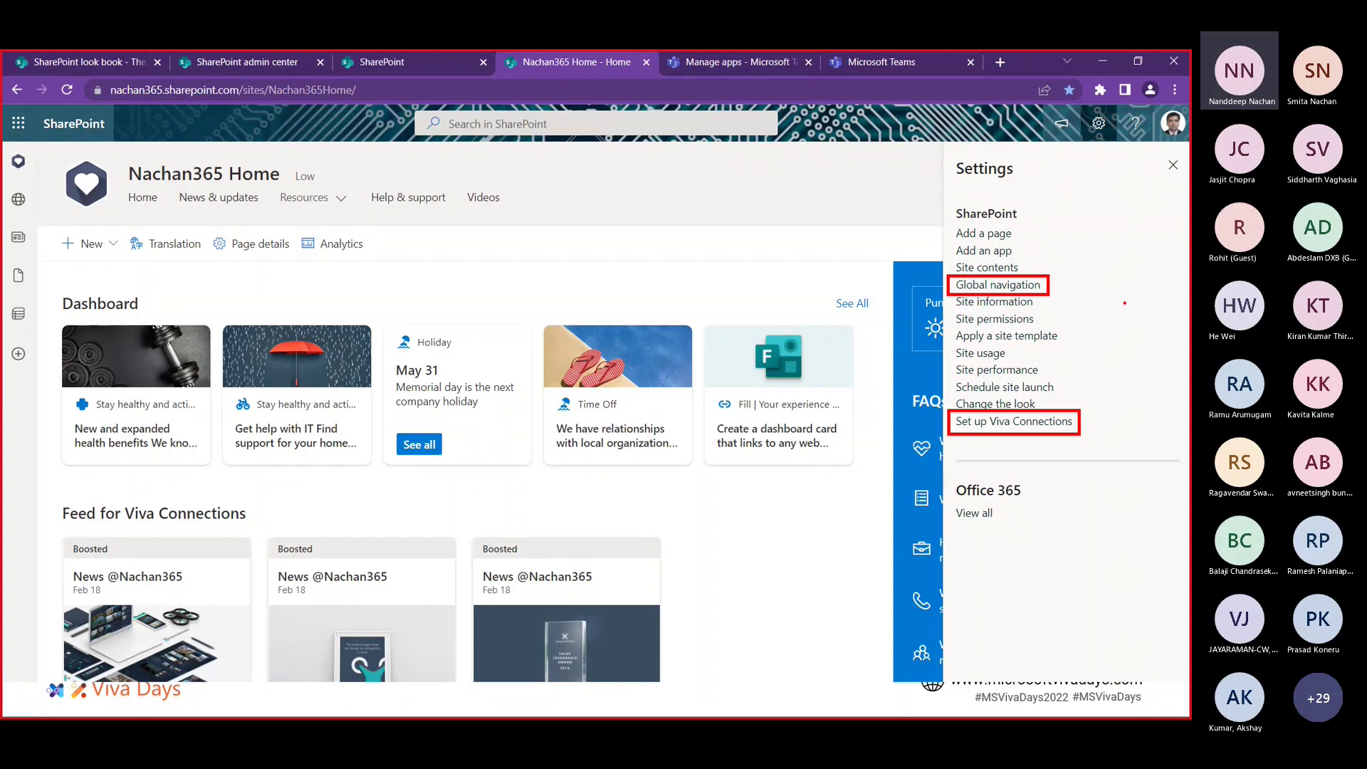
- Open the Global navigation settings and examine the enable switch, logo, title and navigation source options
left_click(1001, 286)
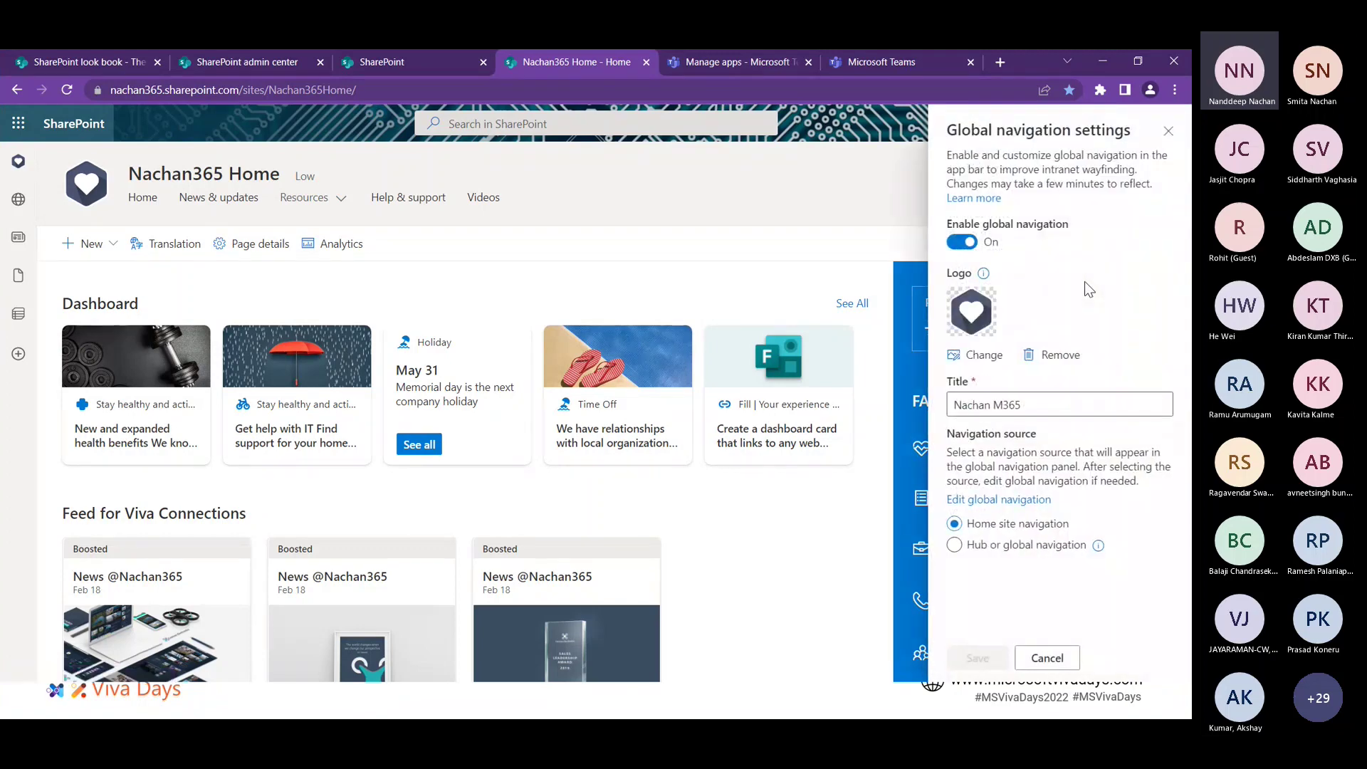
key("ctrl+2")
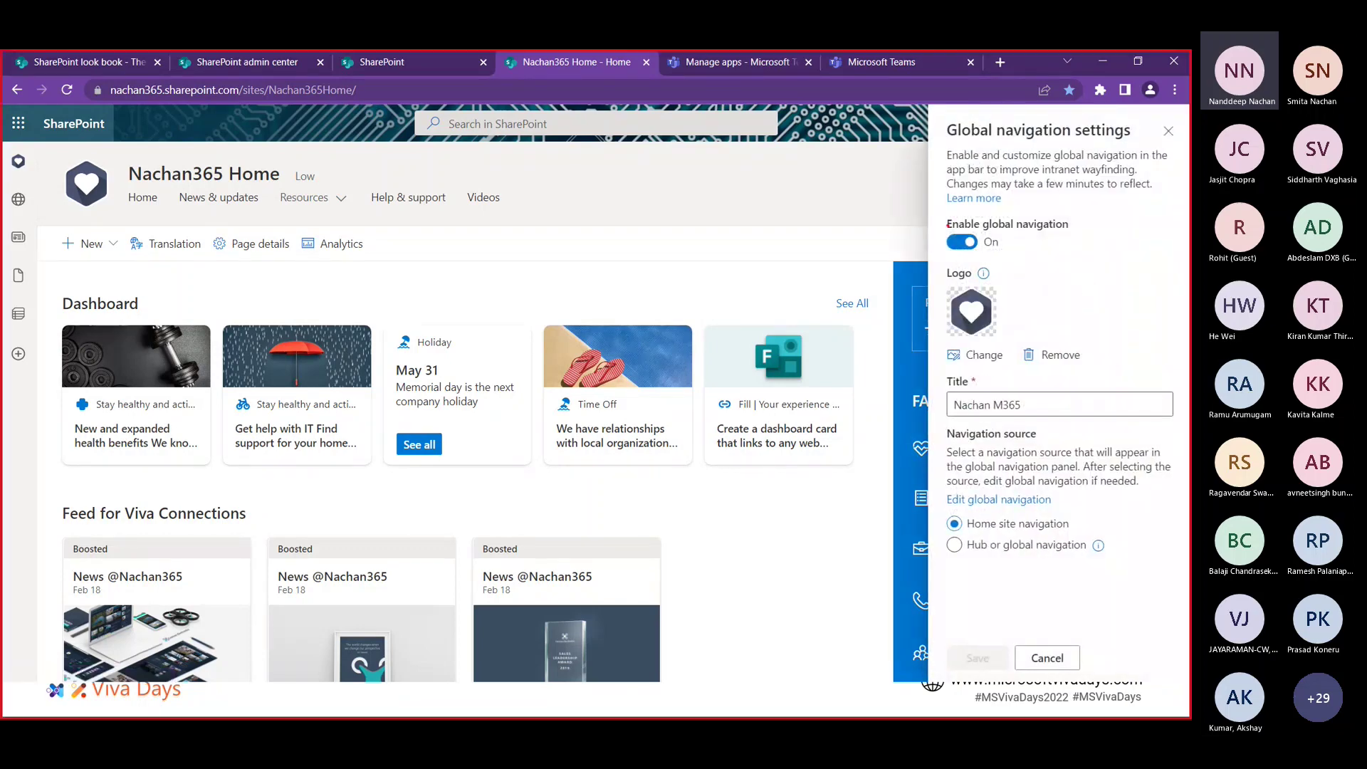
mouse_move(939, 213)
left_mouse_down()
mouse_move(946, 231)
mouse_move(1080, 257)
left_mouse_up()
mouse_move(936, 263)
left_mouse_down()
mouse_move(962, 350)
mouse_move(1020, 344)
left_mouse_up()
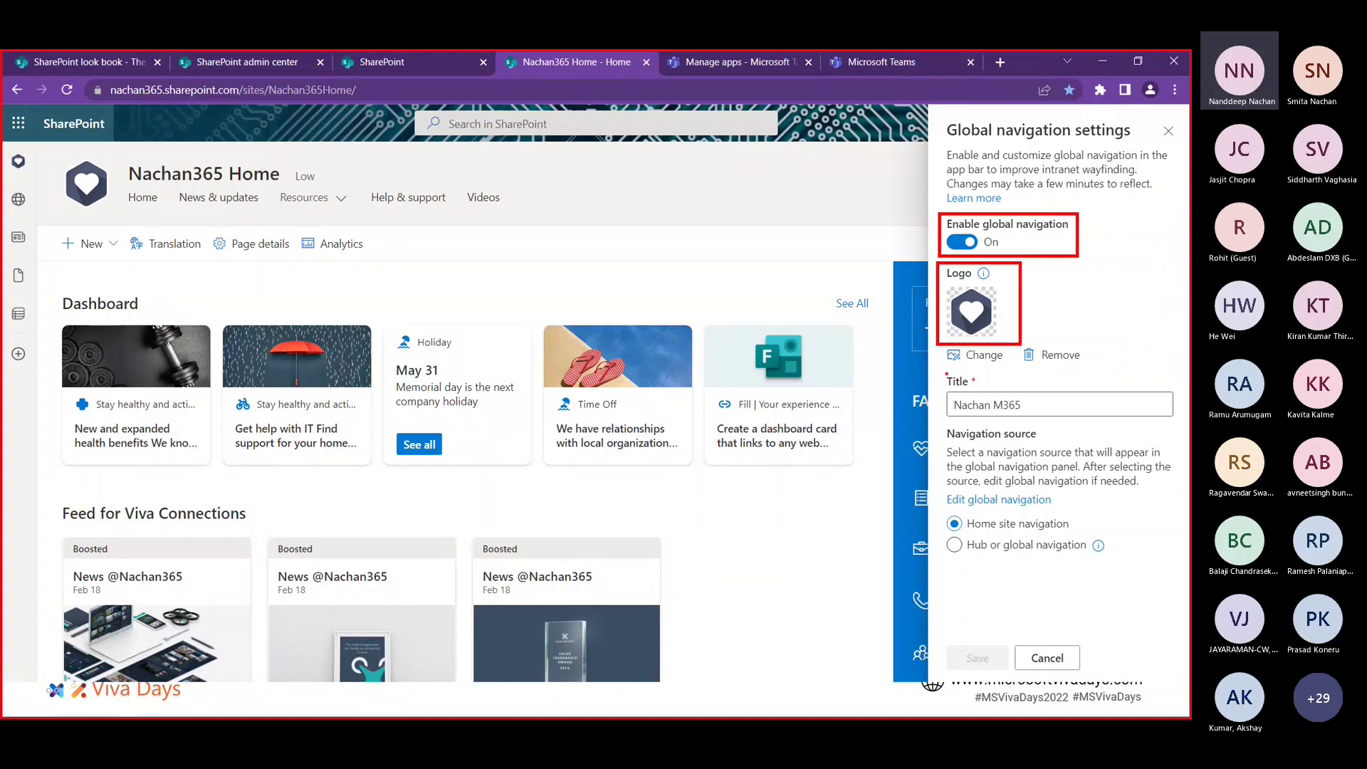
mouse_move(937, 370)
left_mouse_down()
mouse_move(1060, 433)
mouse_move(1183, 427)
left_mouse_up()
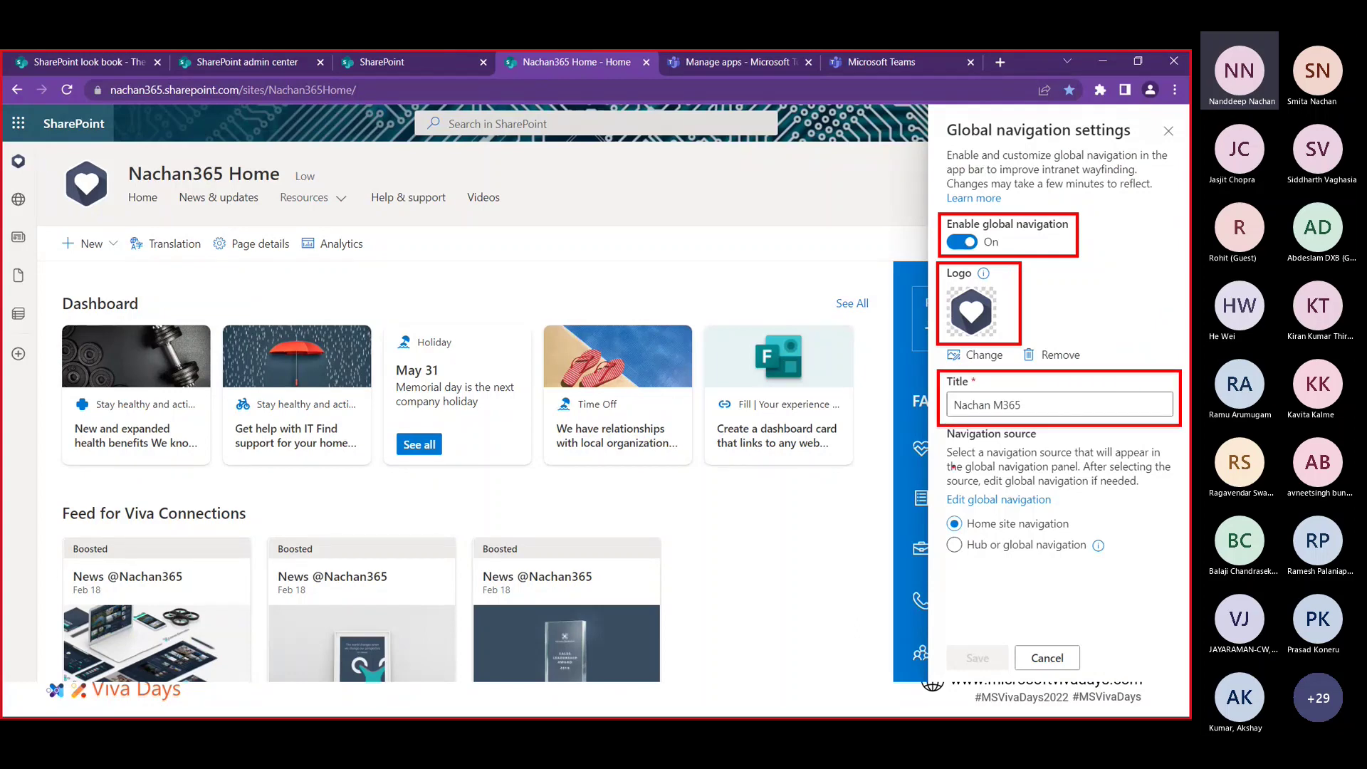
mouse_move(939, 430)
left_mouse_down()
mouse_move(1023, 585)
mouse_move(1179, 565)
left_mouse_up()
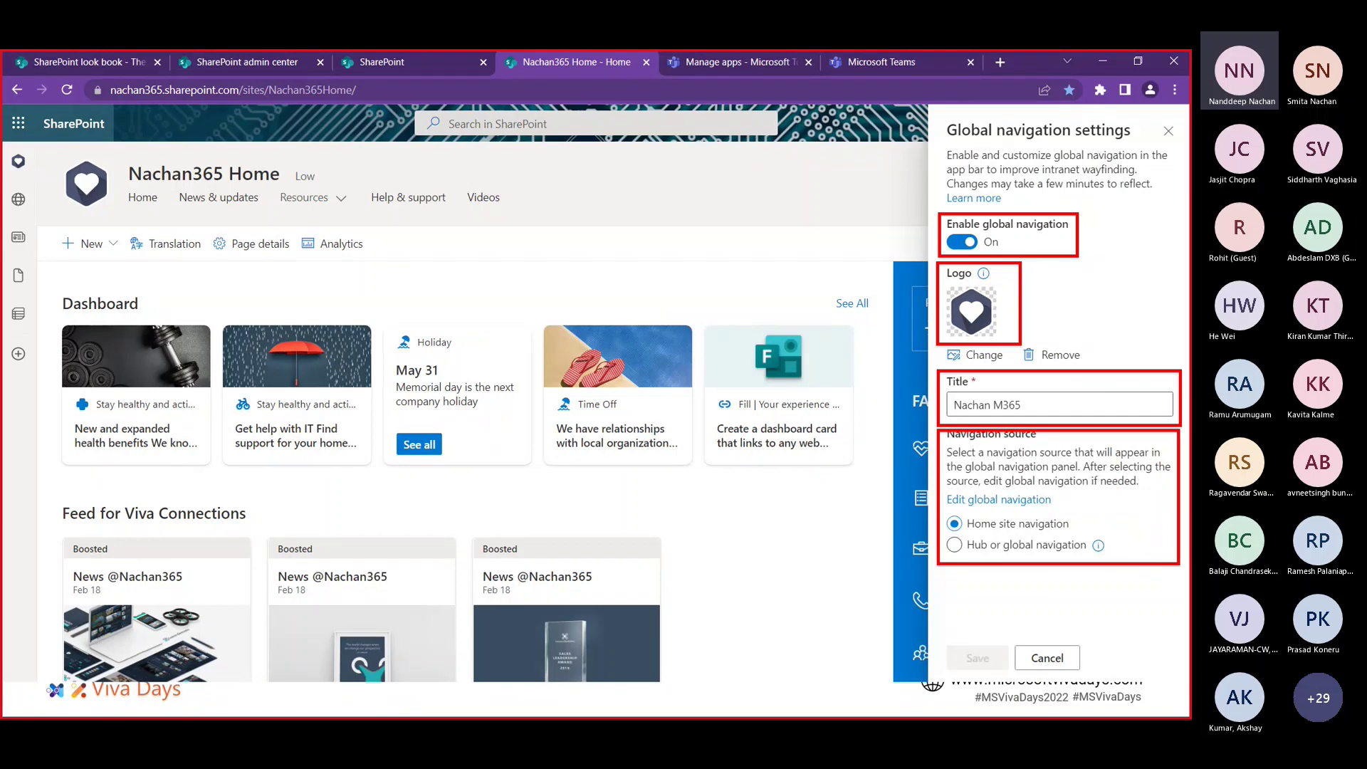
key("Escape")
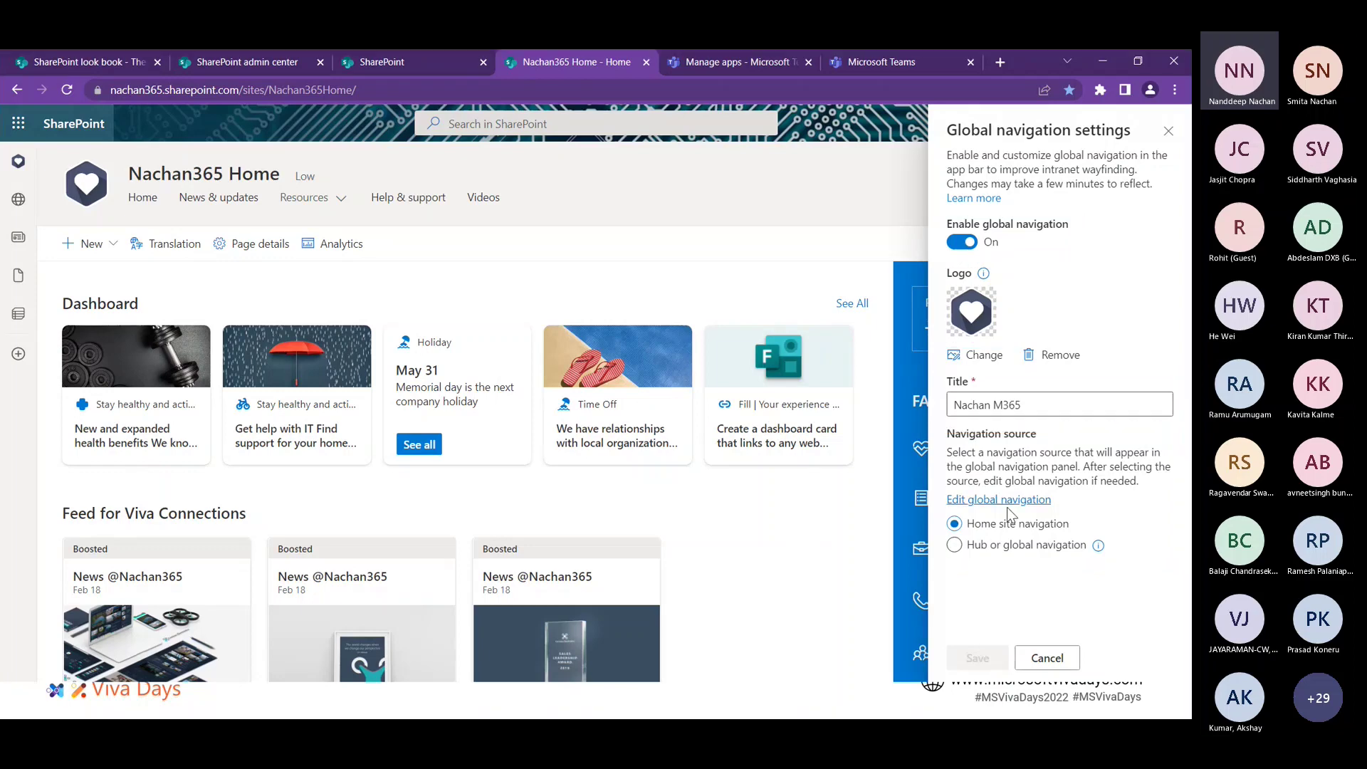
- Open the global navigation for editing and turn on site navigation audience targeting
left_click(1006, 501)
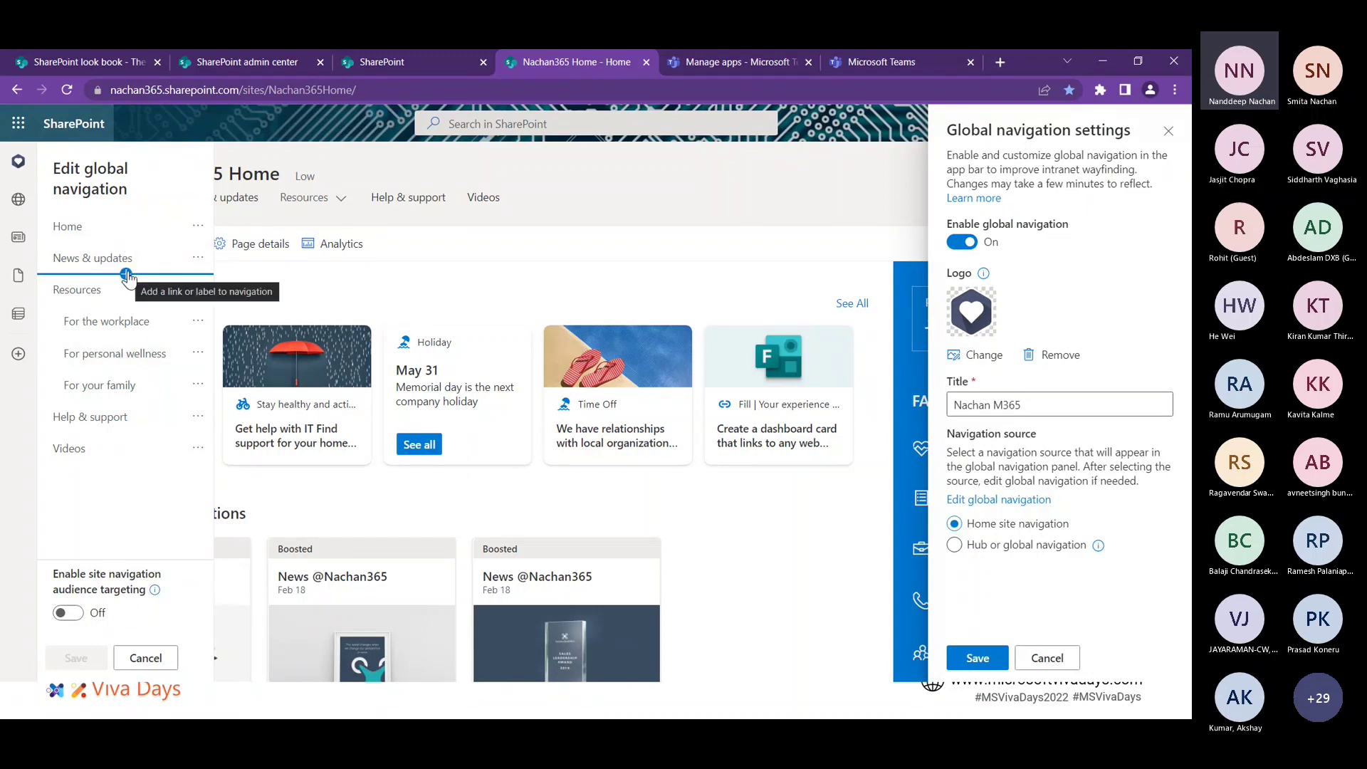
left_click(68, 613)
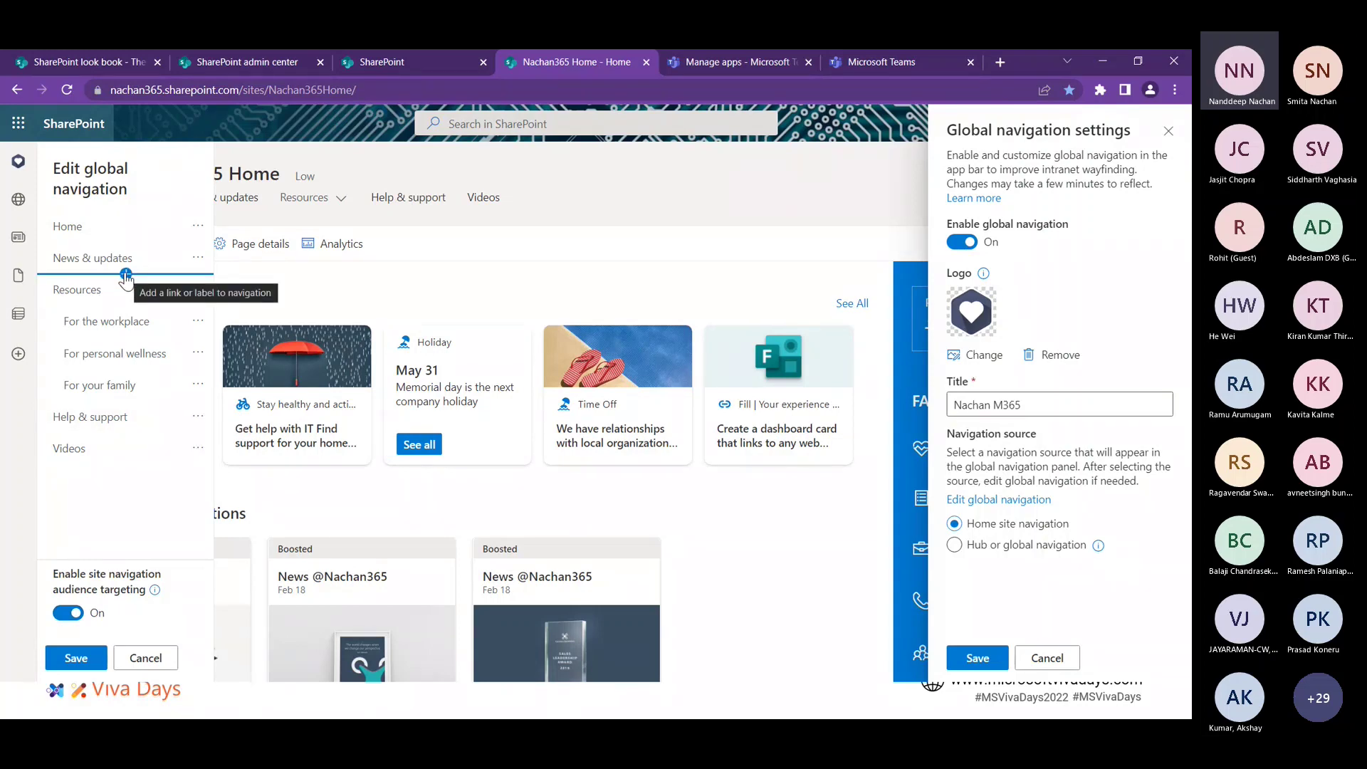
- Examine the form for adding a Link between News & updates and Resources, including its option types, address, display name and translations
left_click(126, 274)
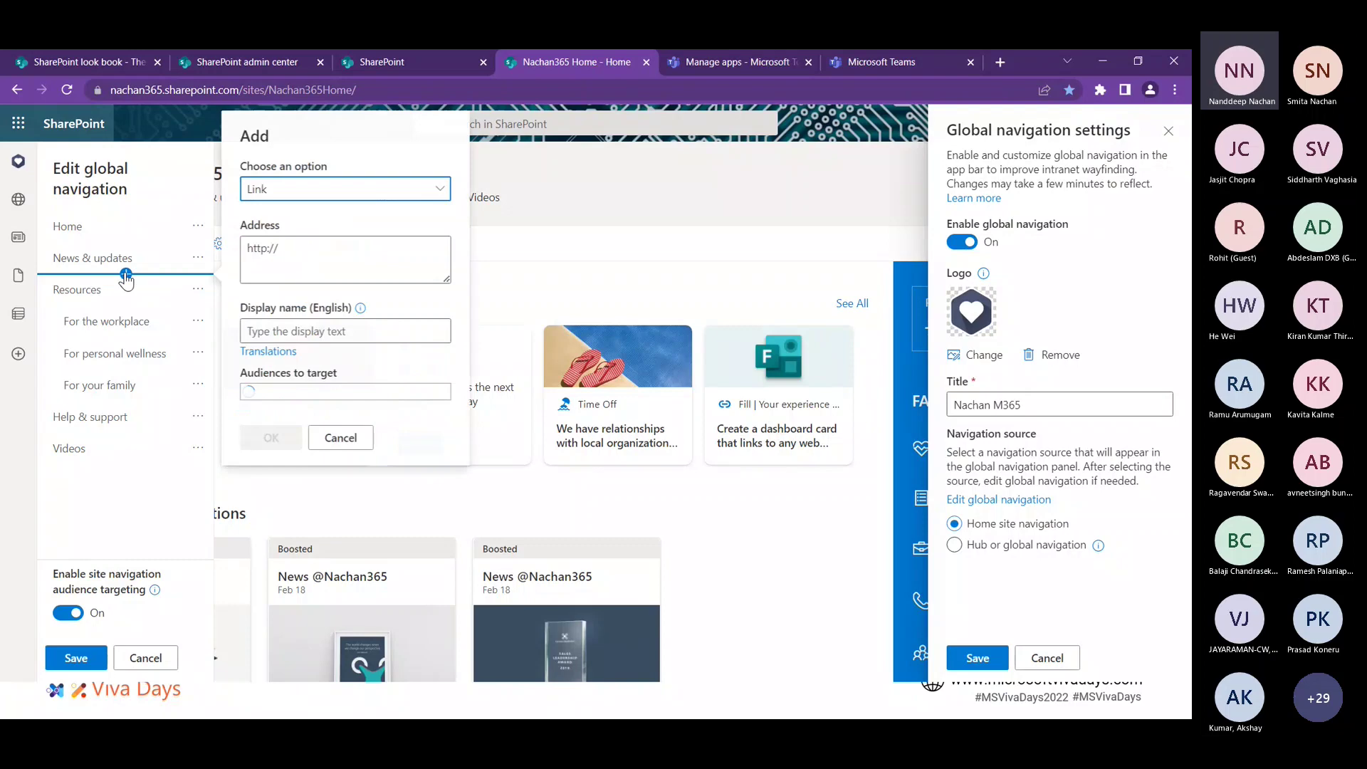
left_click(304, 192)
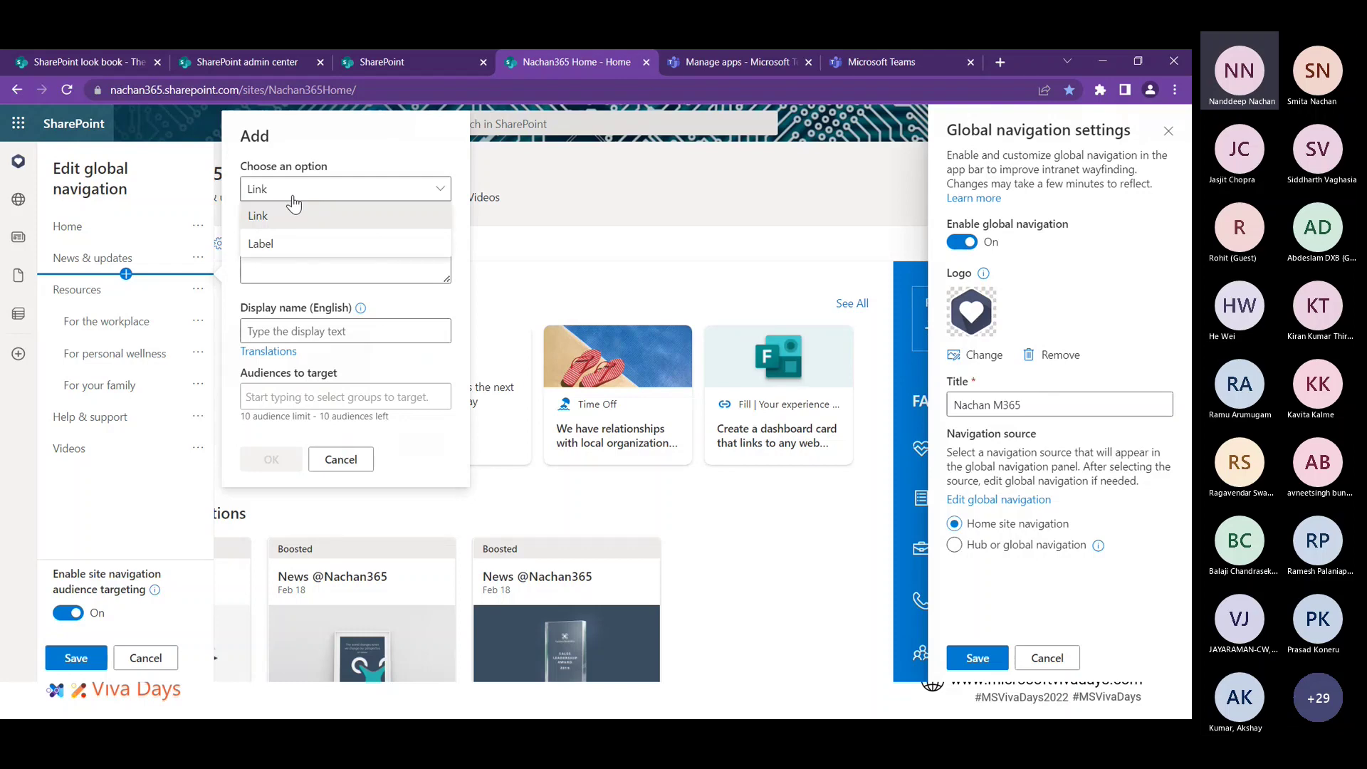
left_click(294, 200)
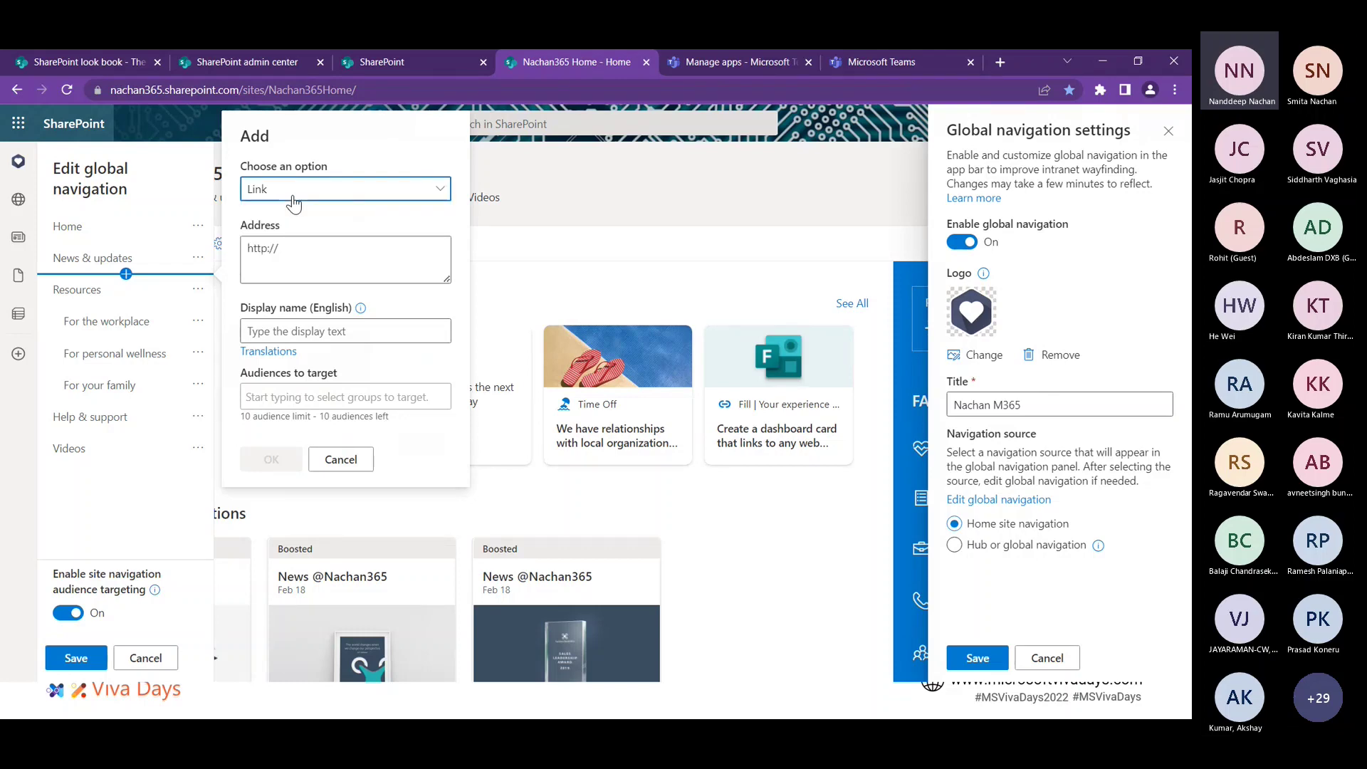
left_click(319, 250)
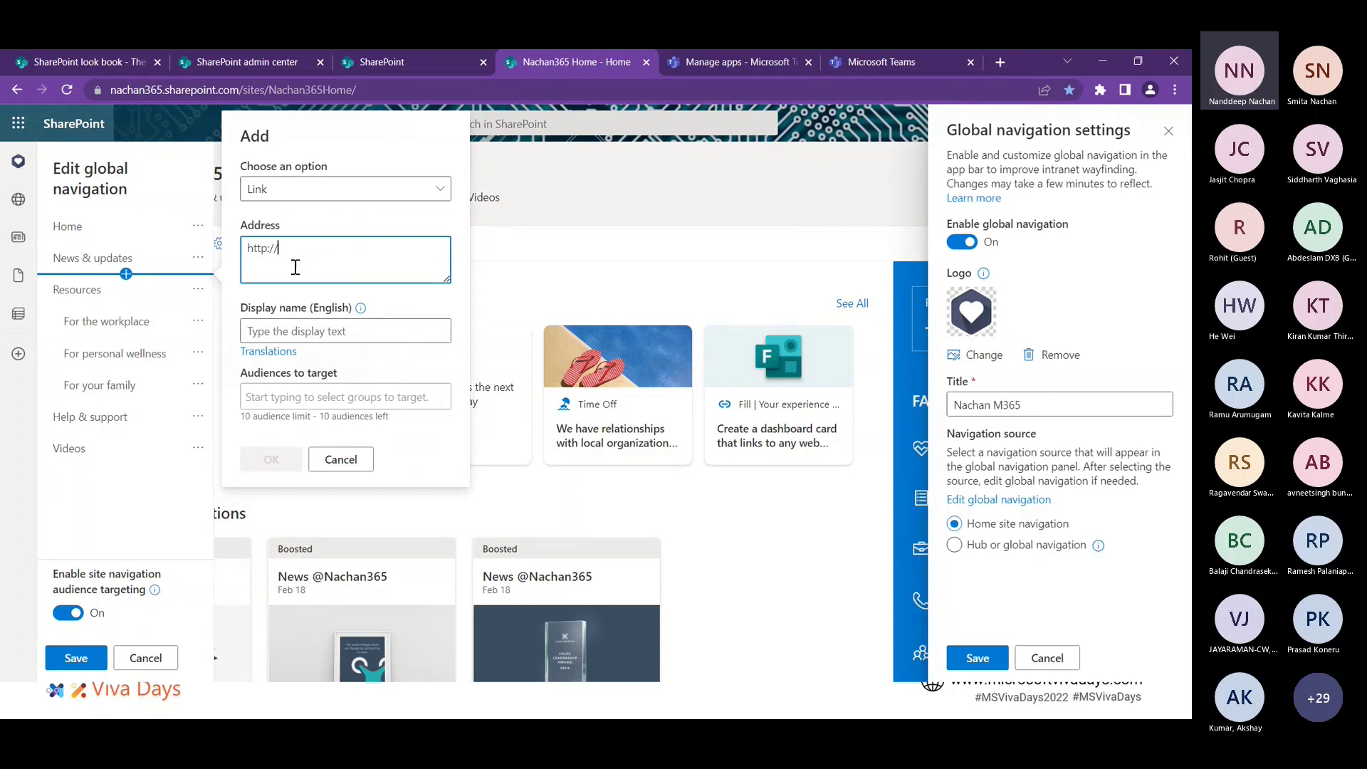
left_click(282, 336)
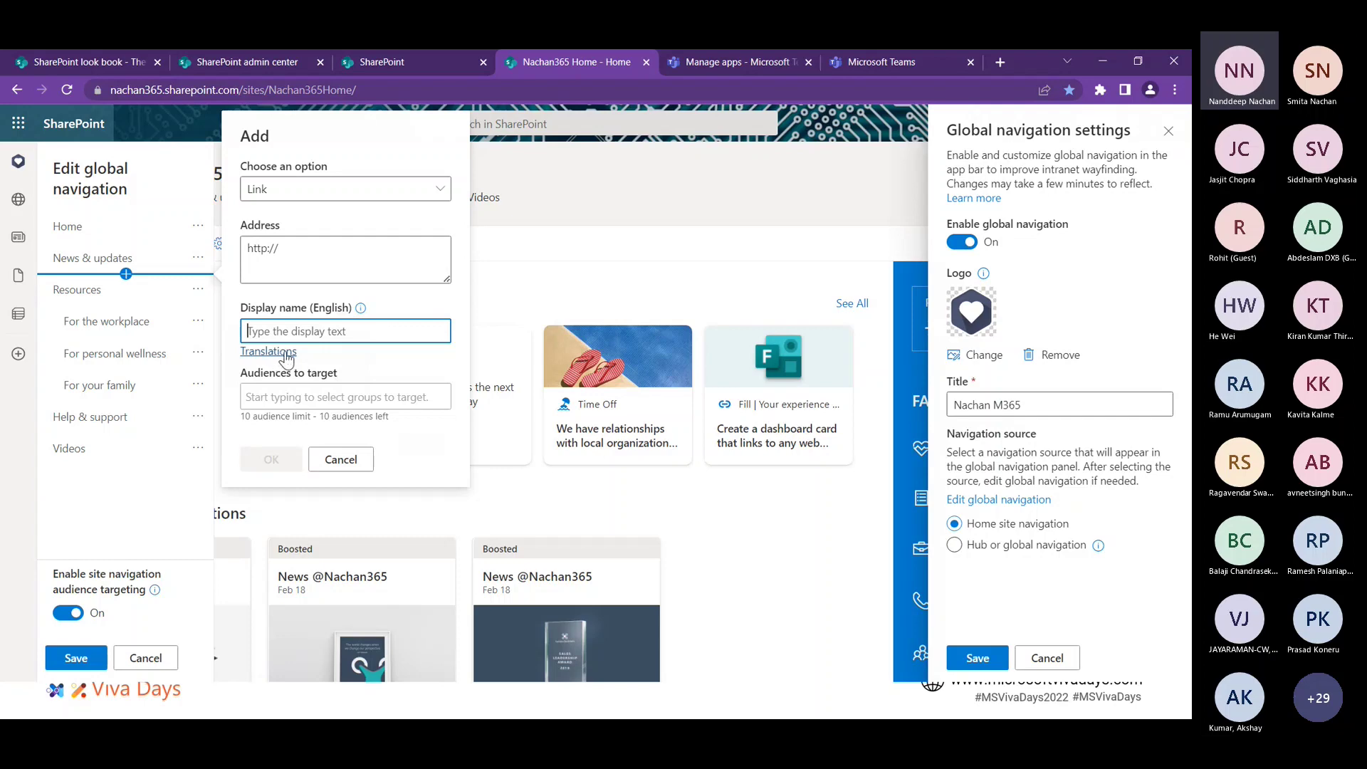
left_click(284, 356)
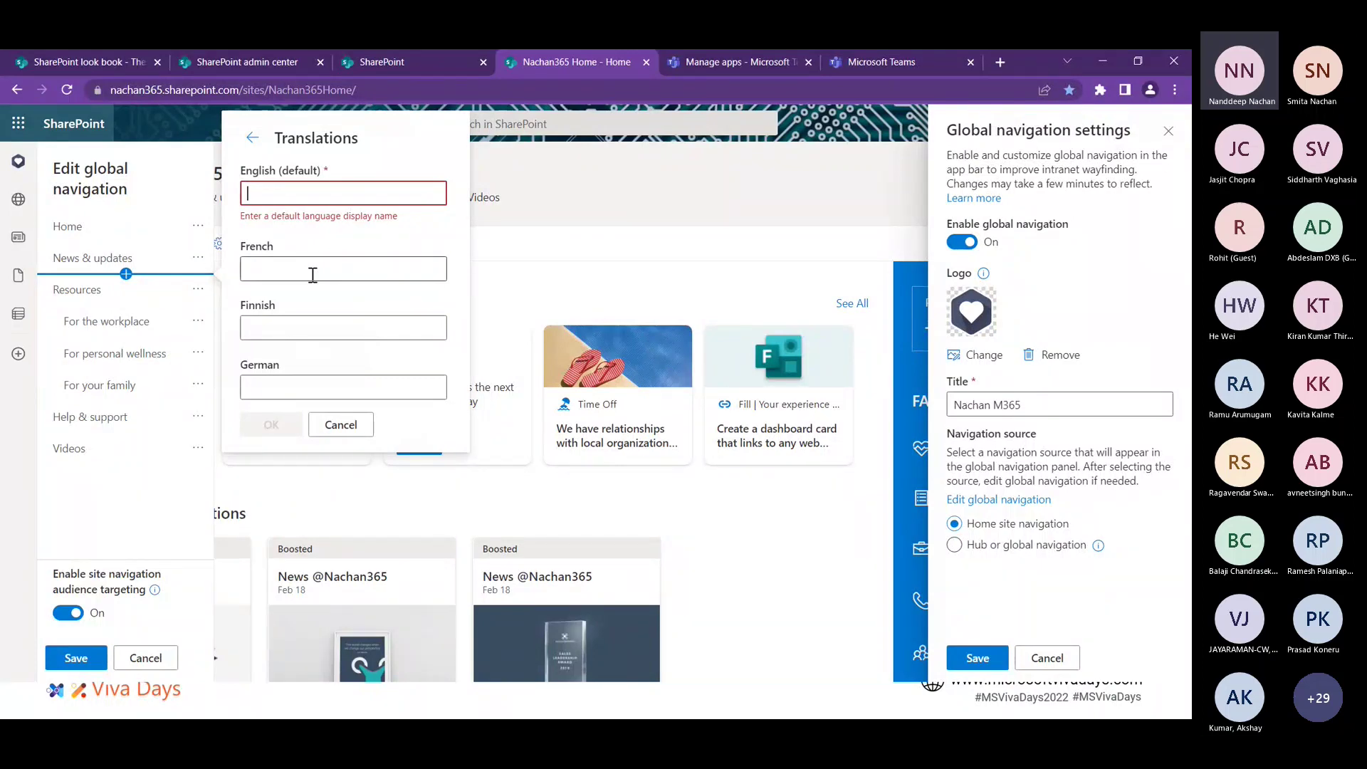
key("Escape")
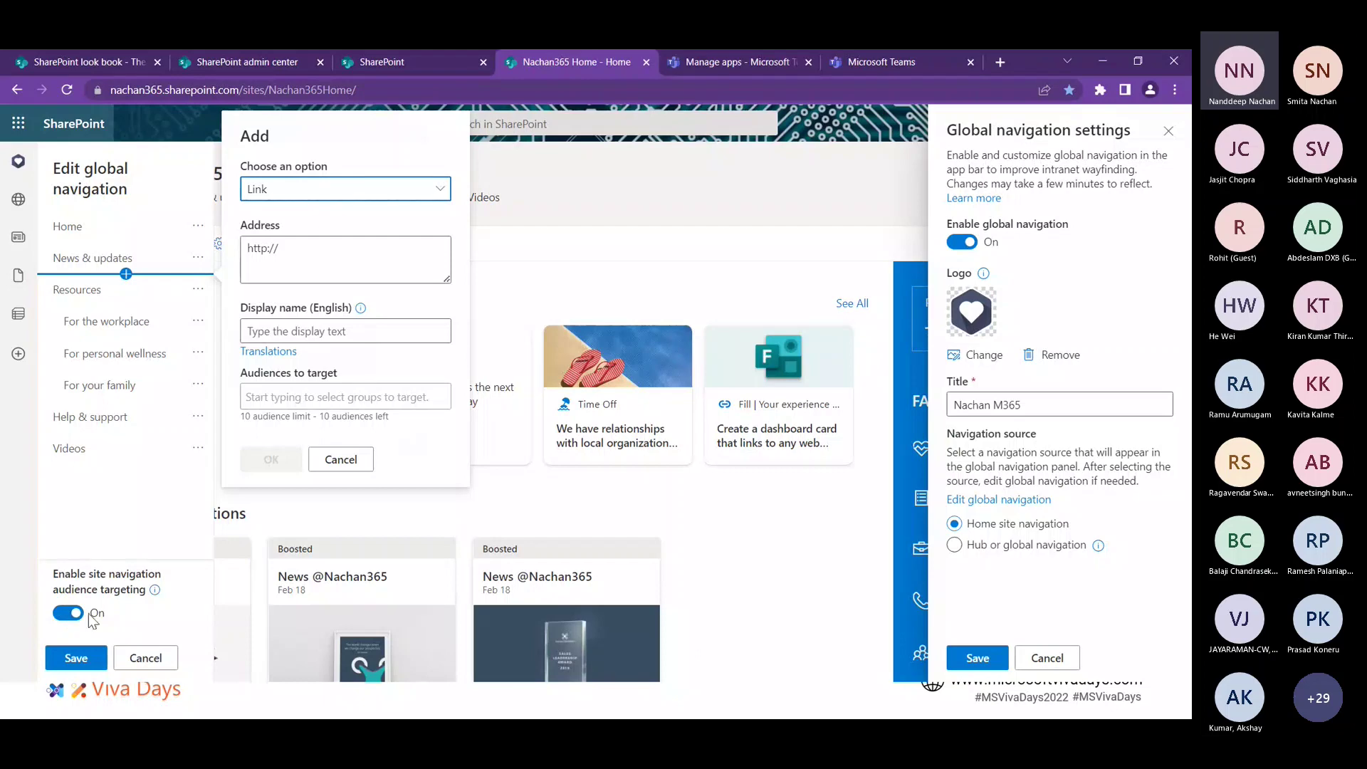
- Check the new link's audience targeting field and discard the link along with the global navigation edits and settings
left_click(346, 404)
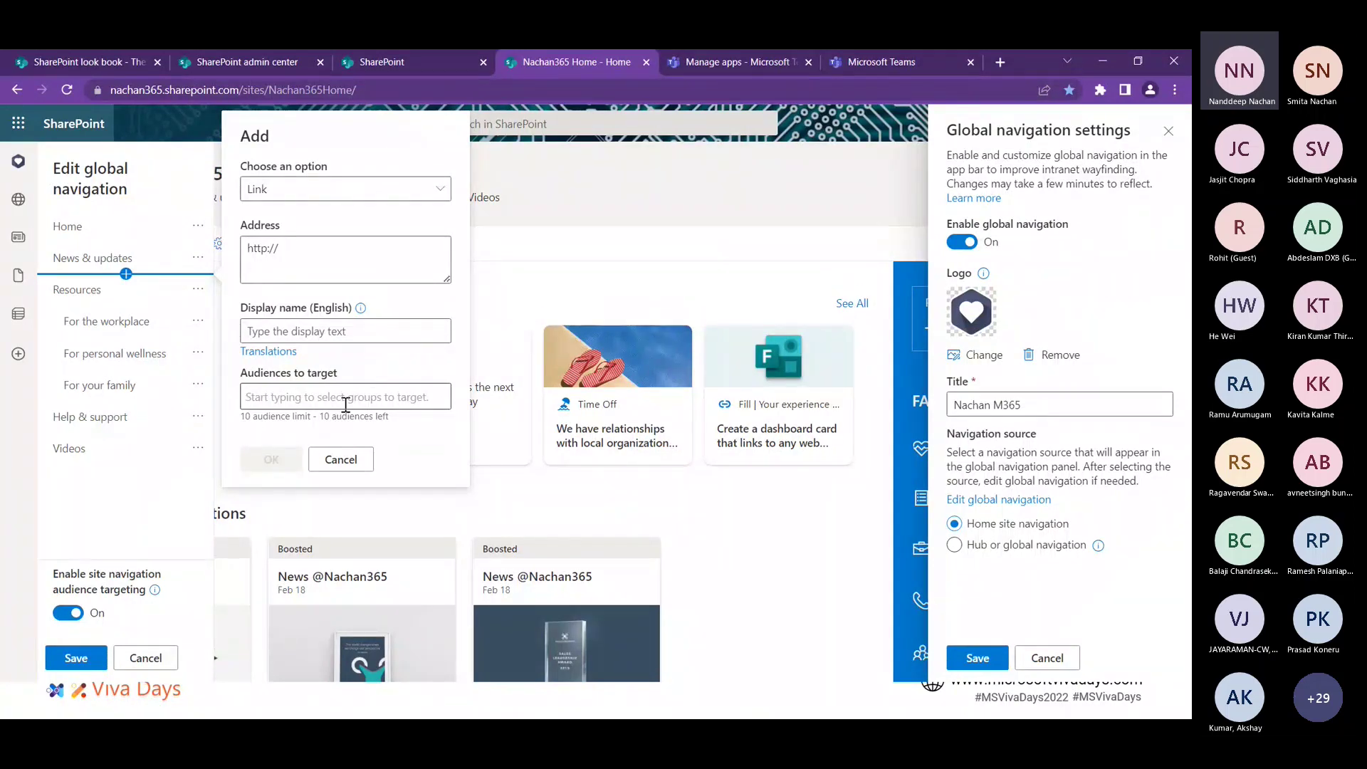
left_click(342, 459)
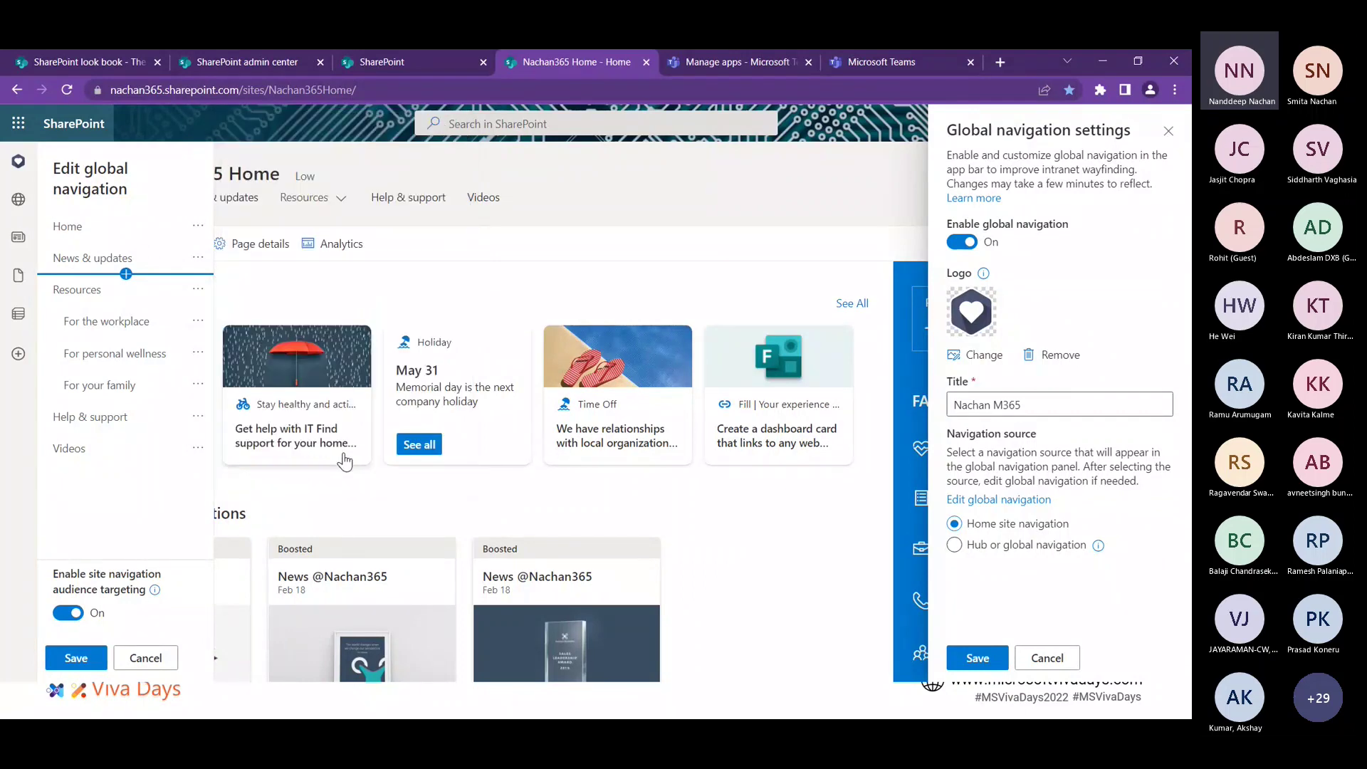
left_click(145, 658)
left_click(1046, 657)
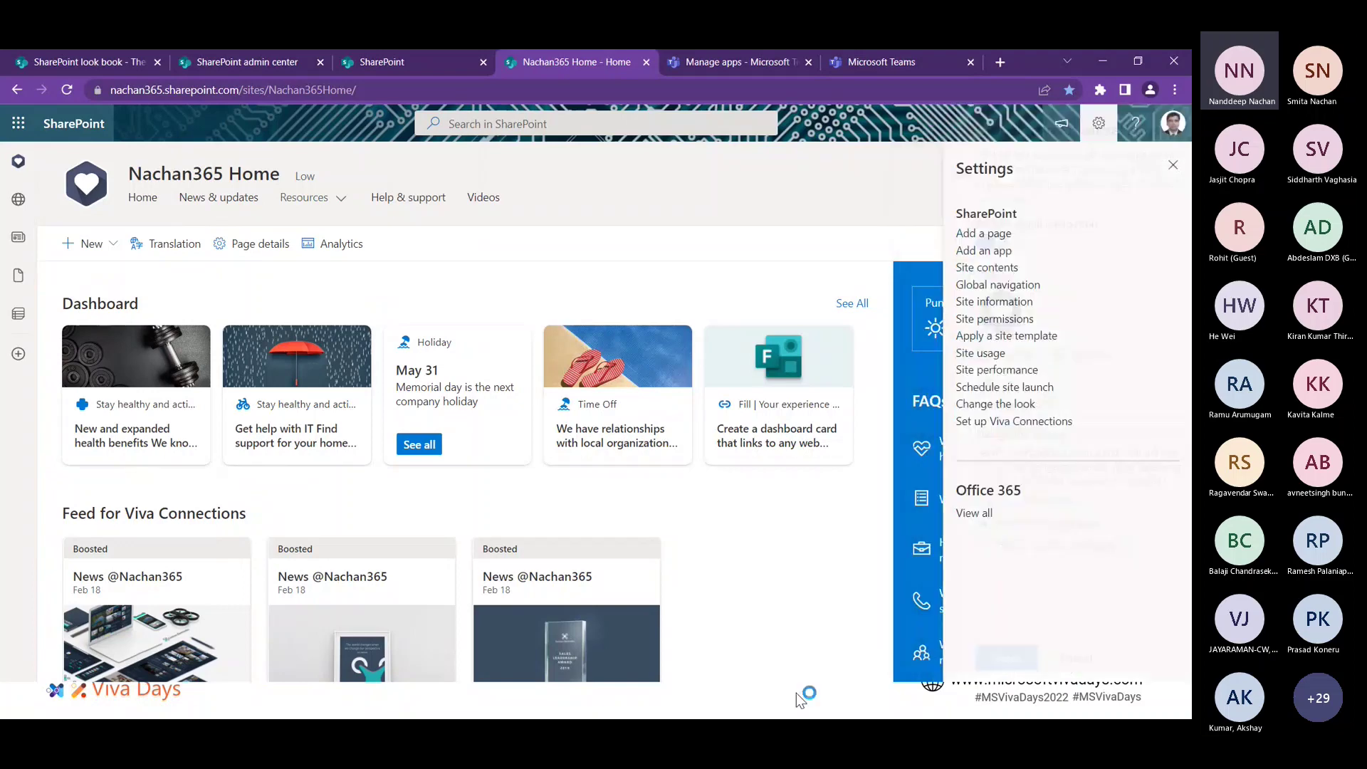
- Review the Nachan M365 global navigation with Resources expanded, and check the app bar on the SharePoint start page
left_click(19, 163)
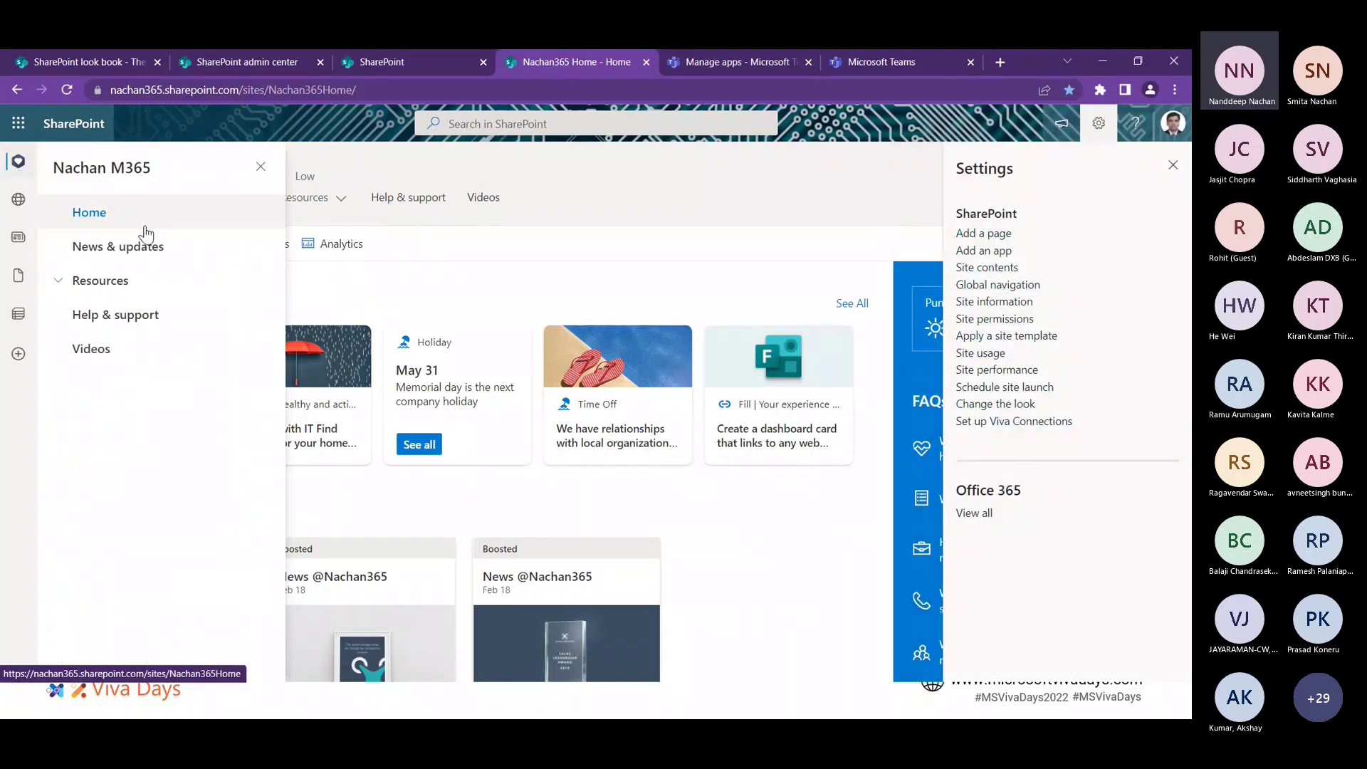
left_click(89, 284)
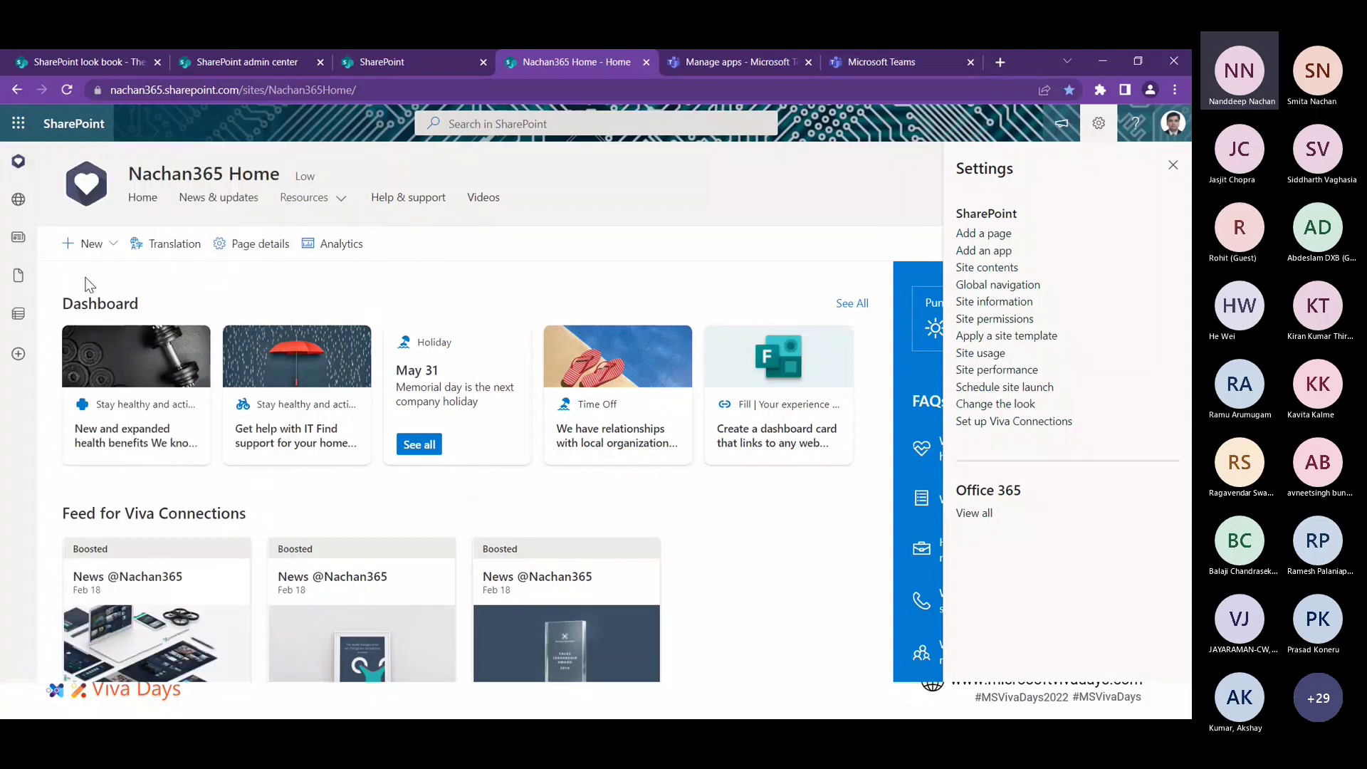
left_click(19, 162)
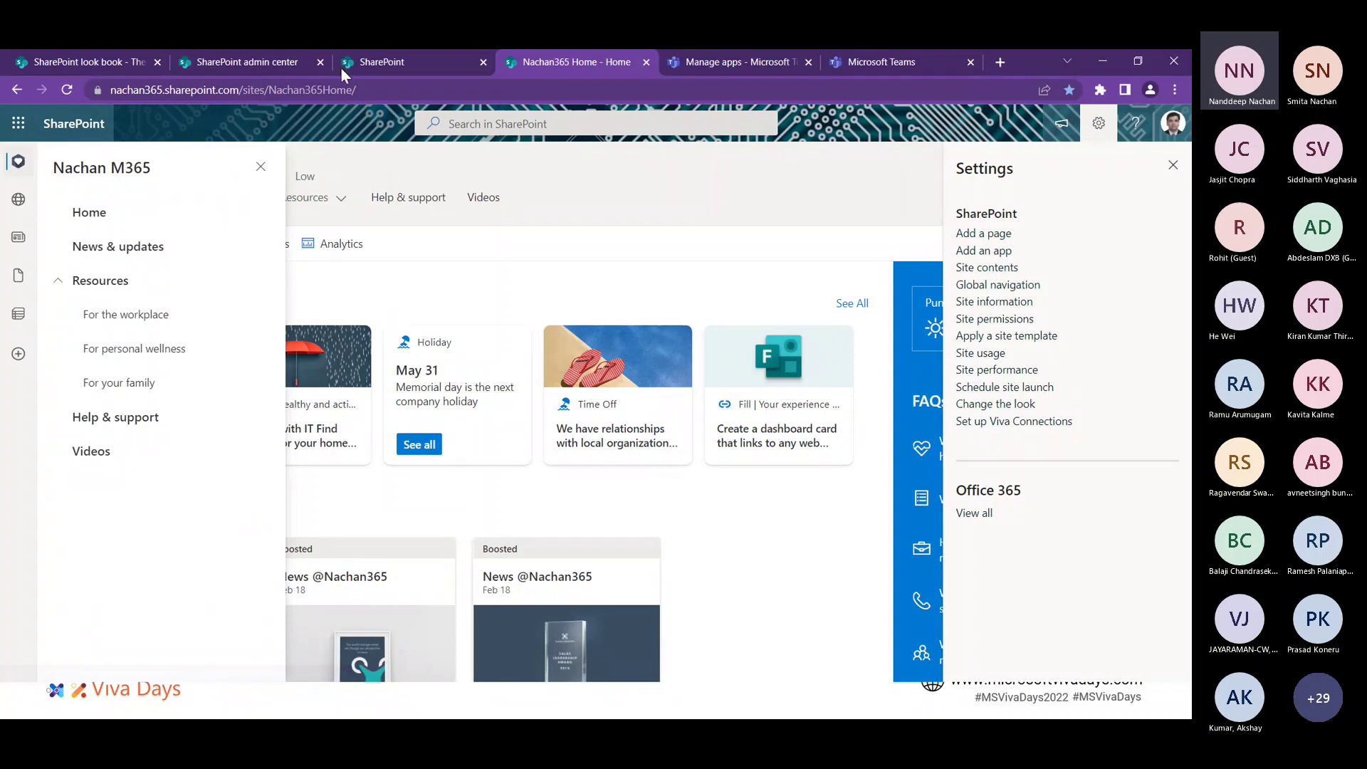
left_click(390, 63)
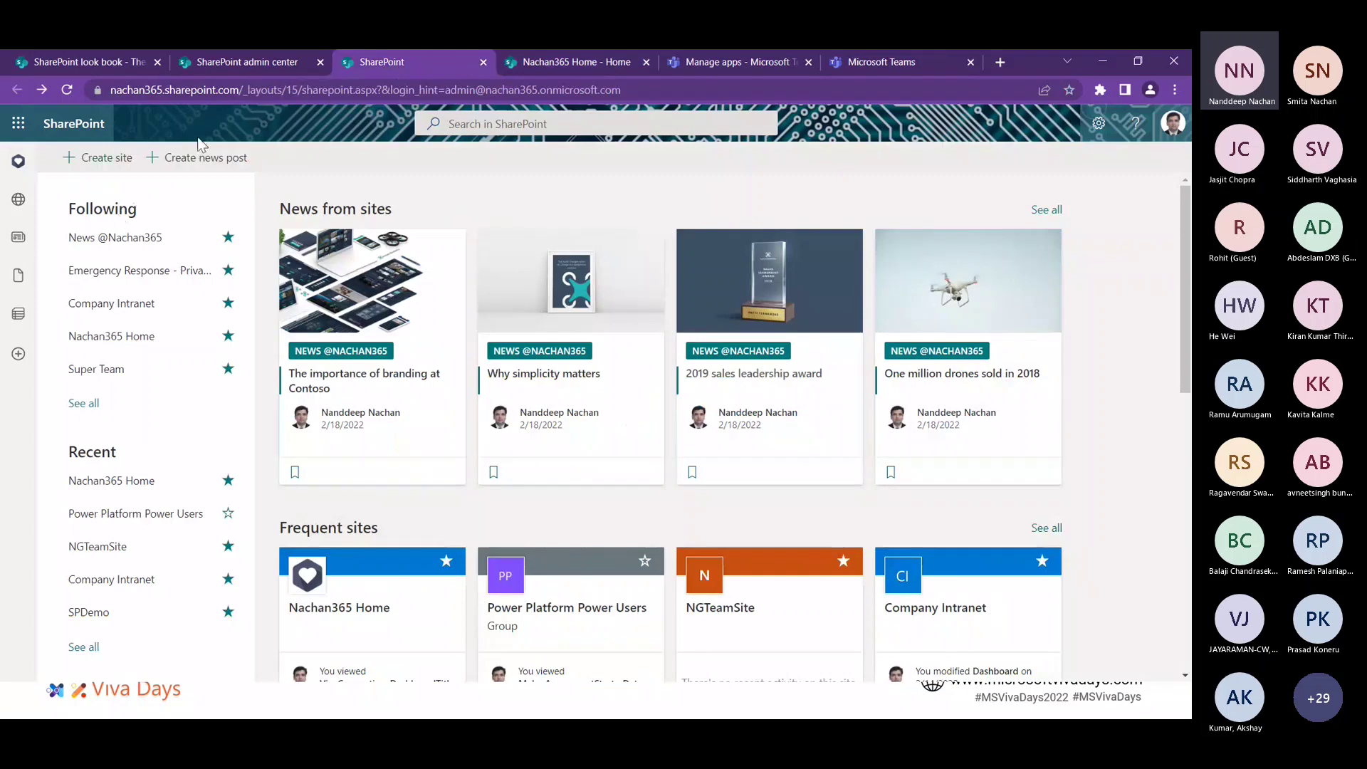
left_click(538, 65)
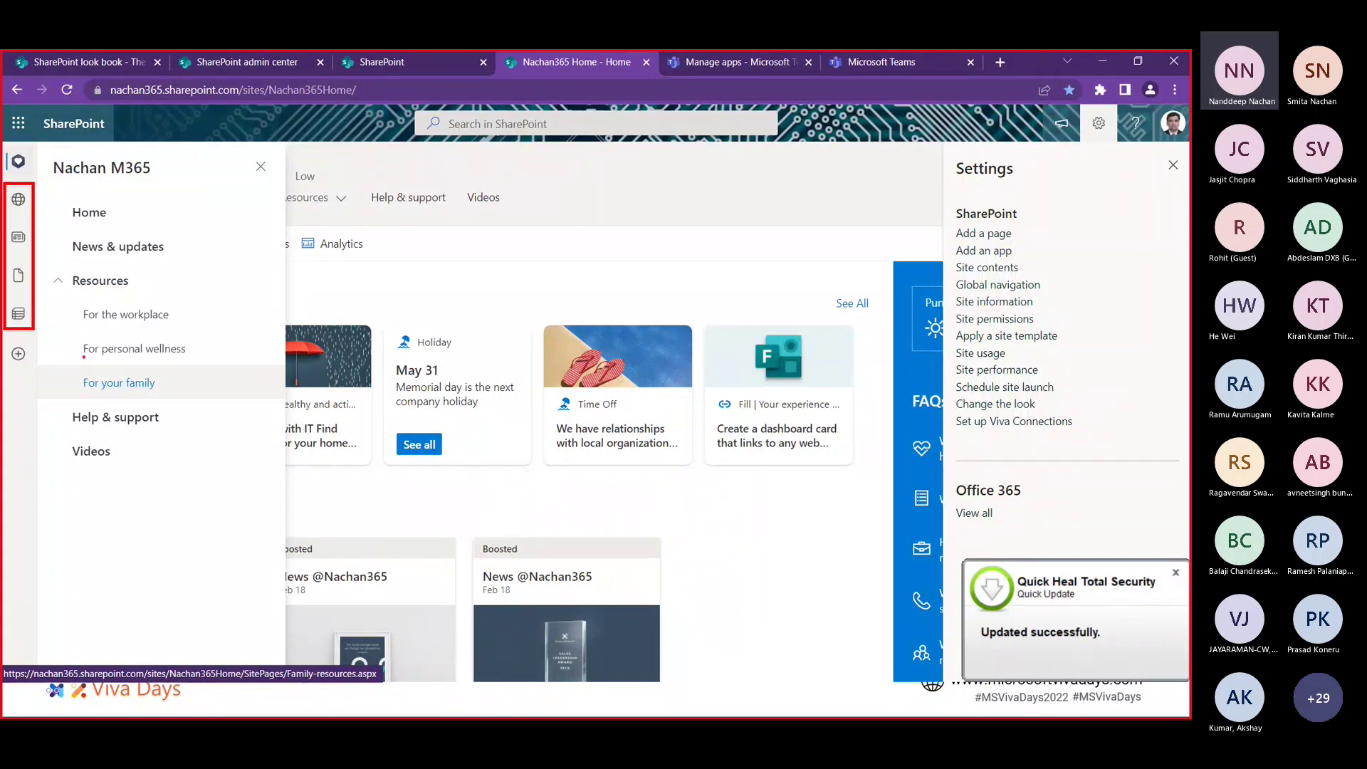
- Review the My Sites, My News, My Files, My Lists and Create panes of the app bar, and close the pane
left_click(24, 205)
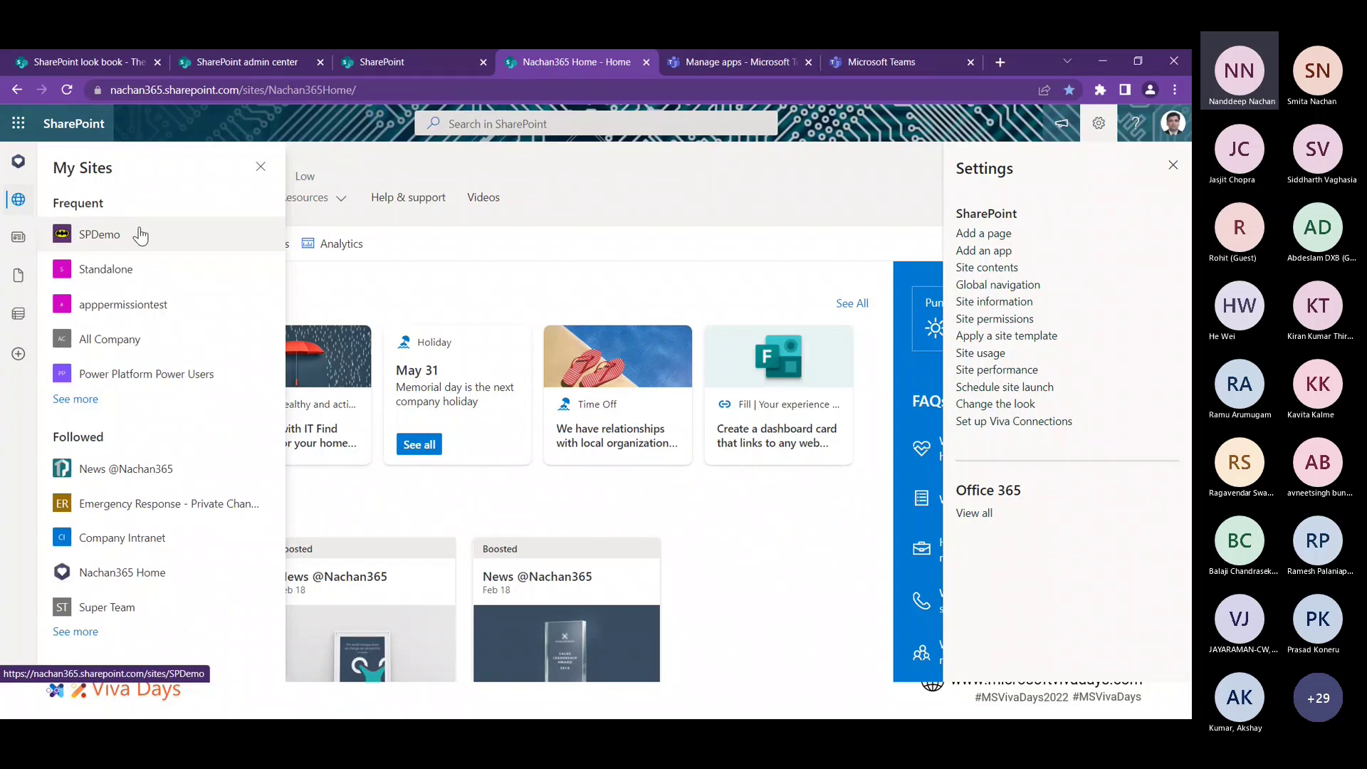
left_click(24, 246)
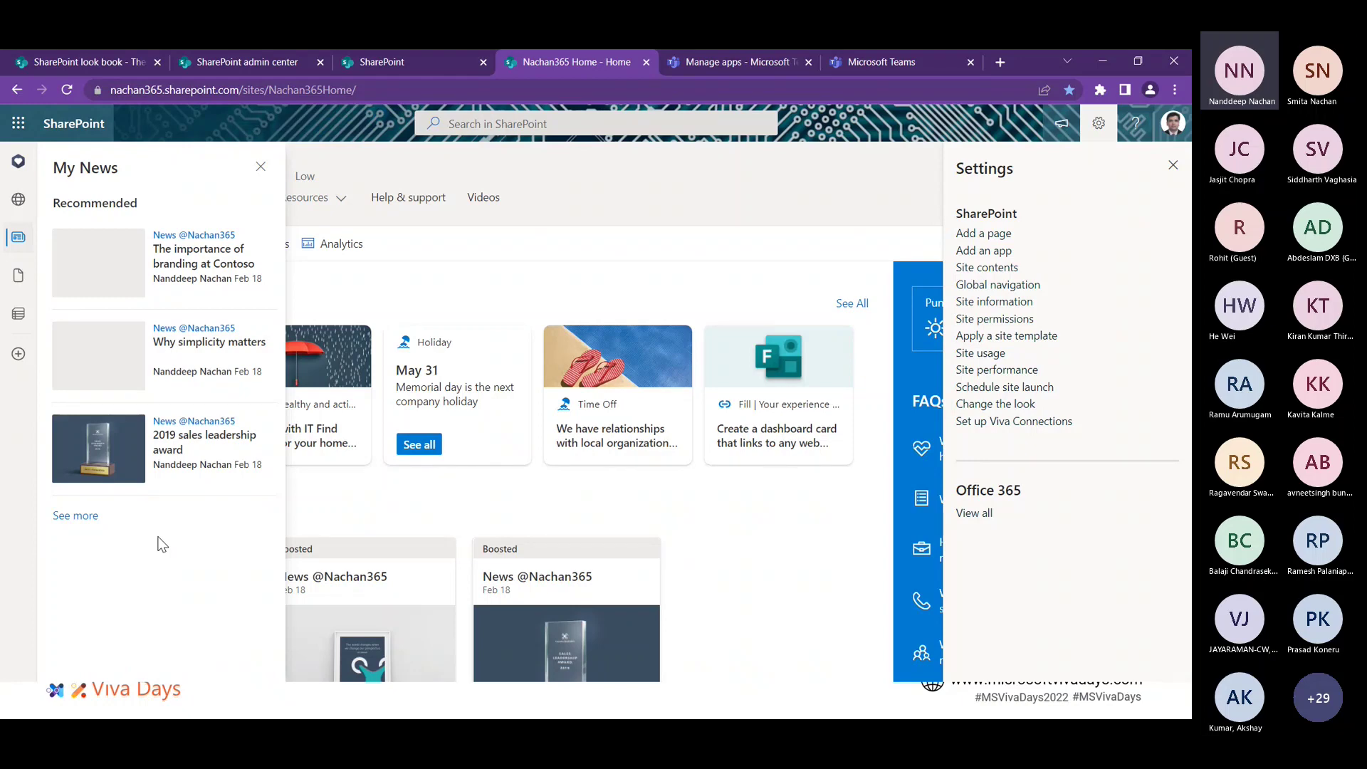
left_click(21, 282)
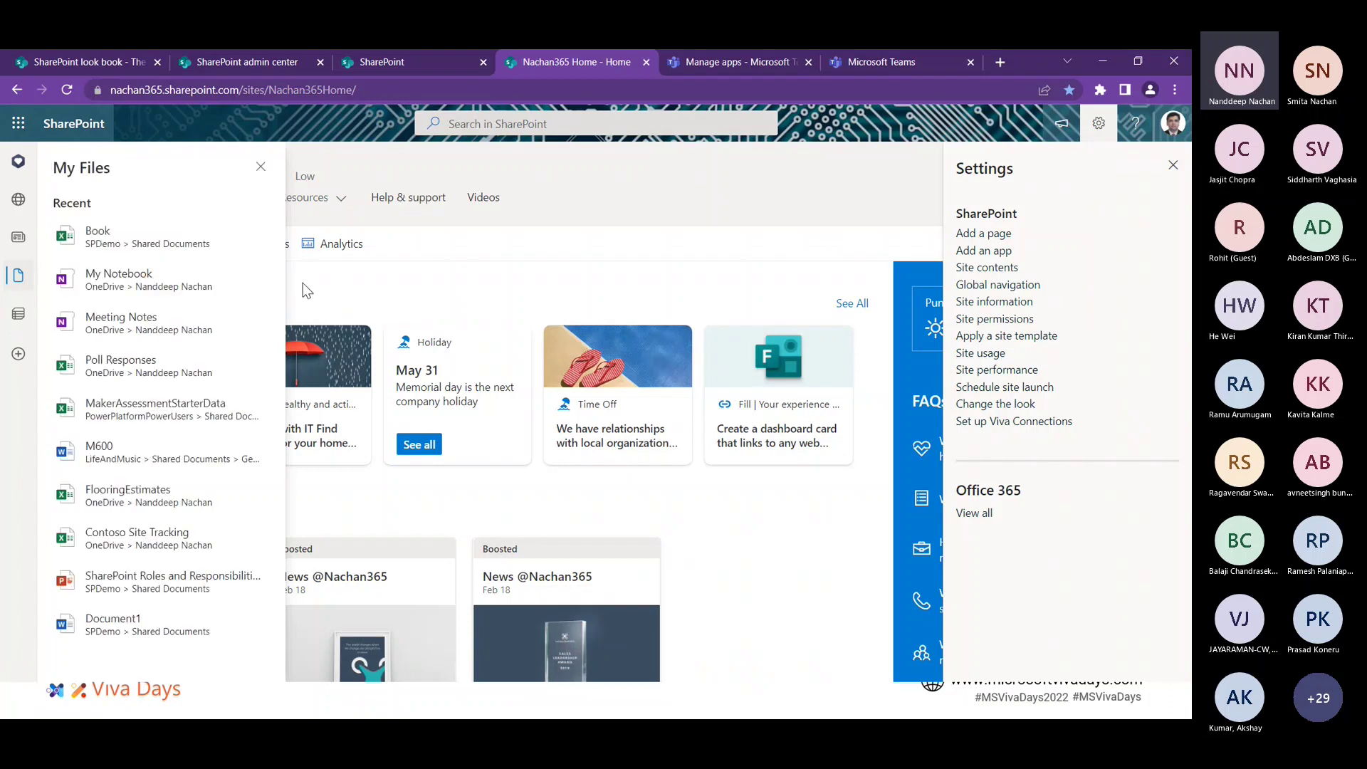
left_click(13, 317)
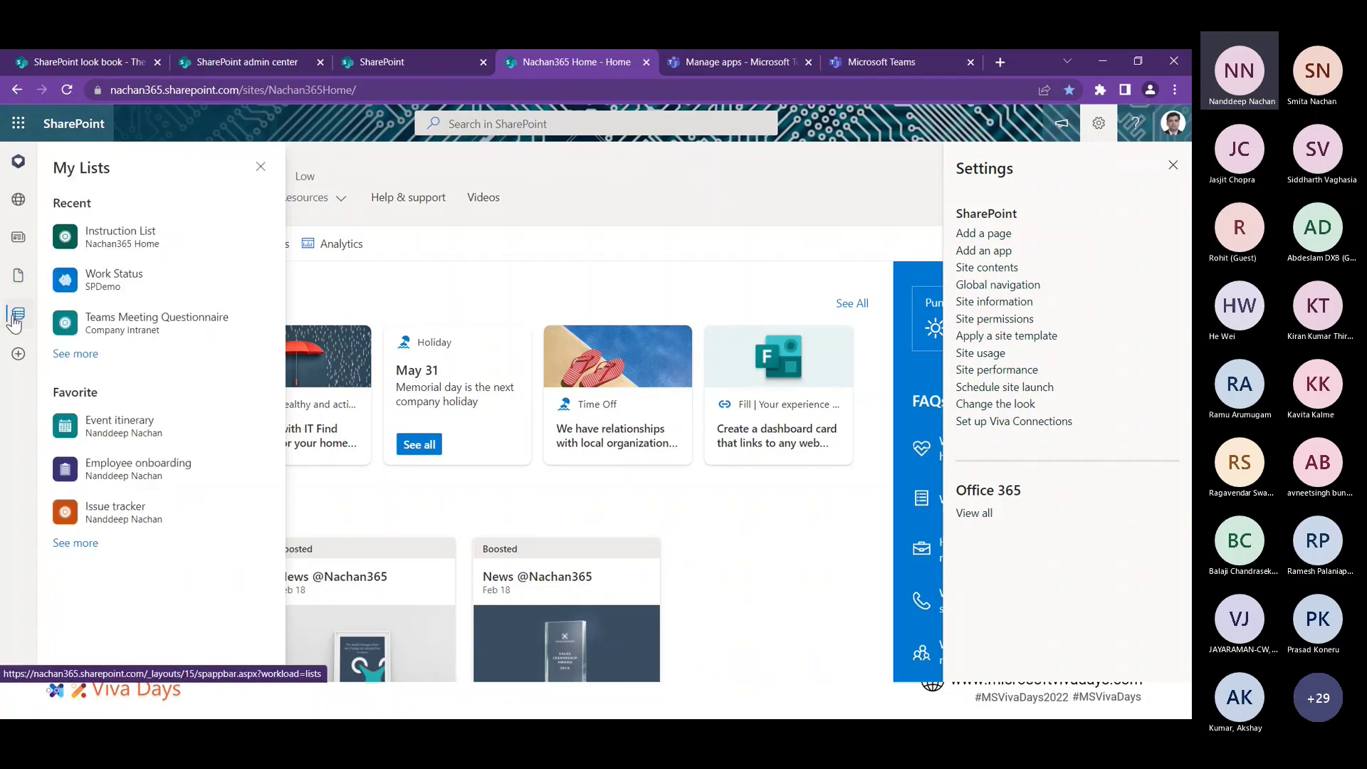
left_click(18, 354)
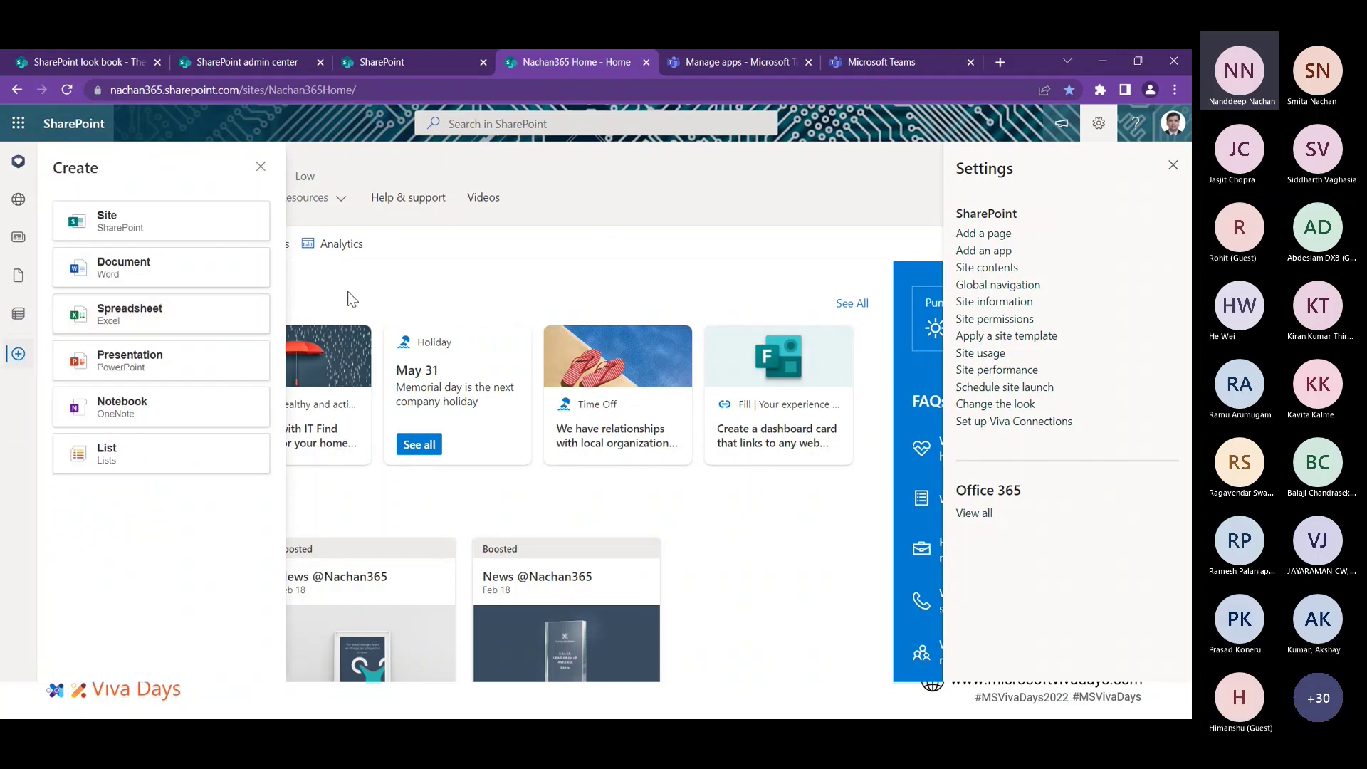
left_click(260, 170)
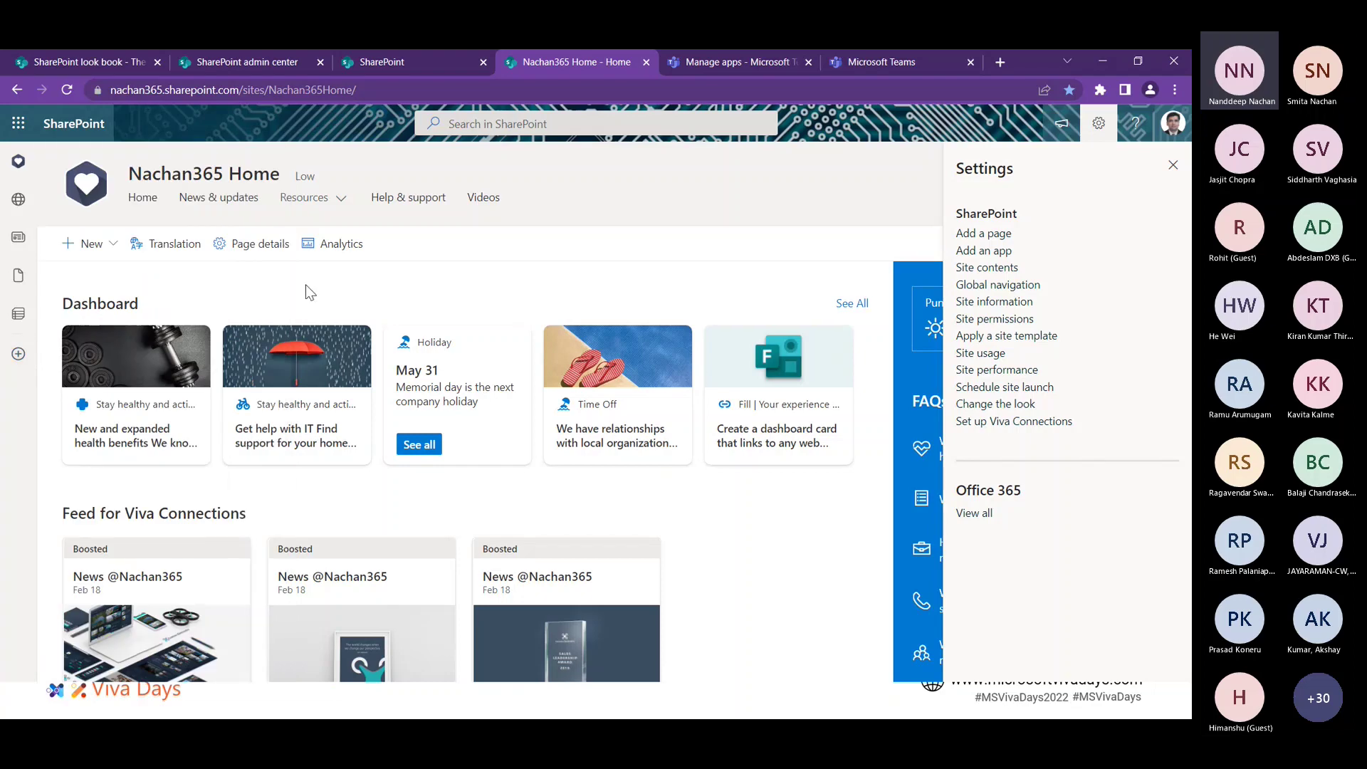
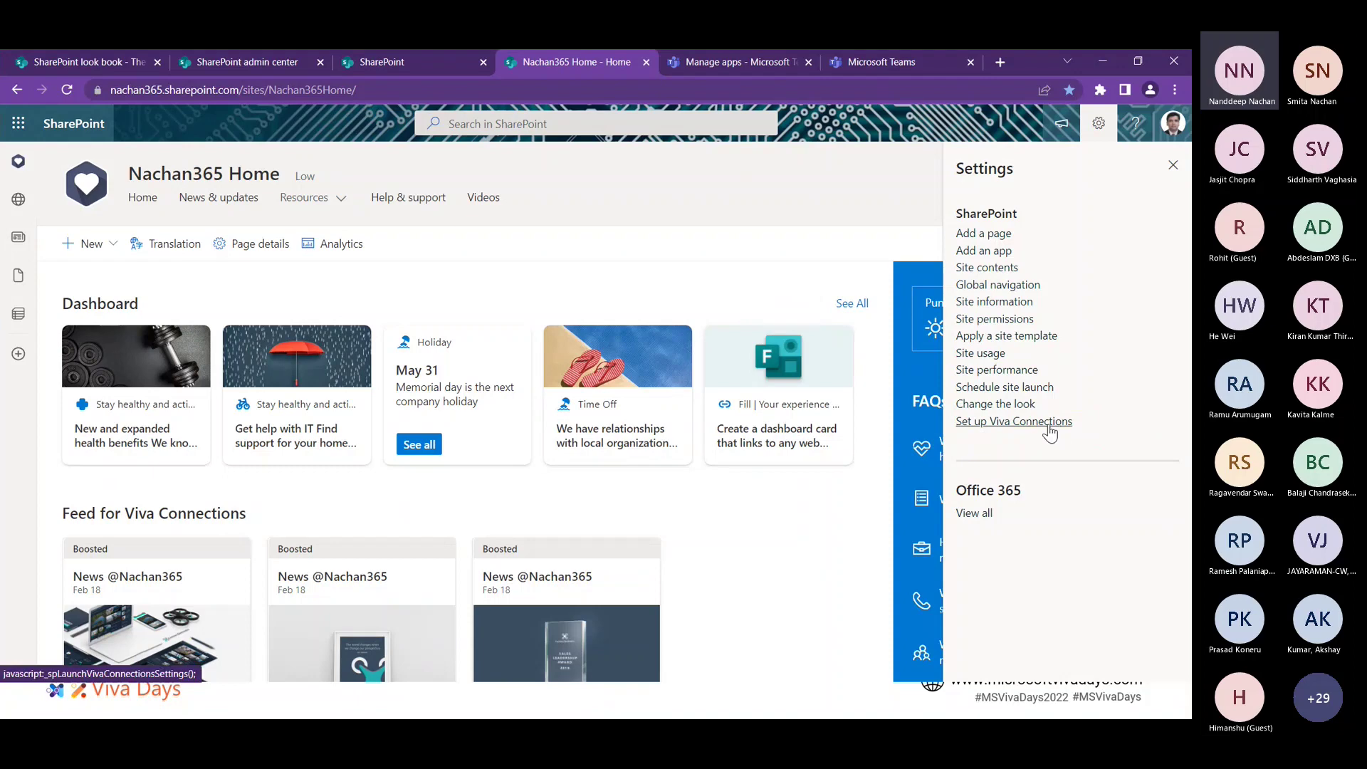
- Start the Viva Connections setup, view the site's Dashboard and check the page's address
left_click(1059, 423)
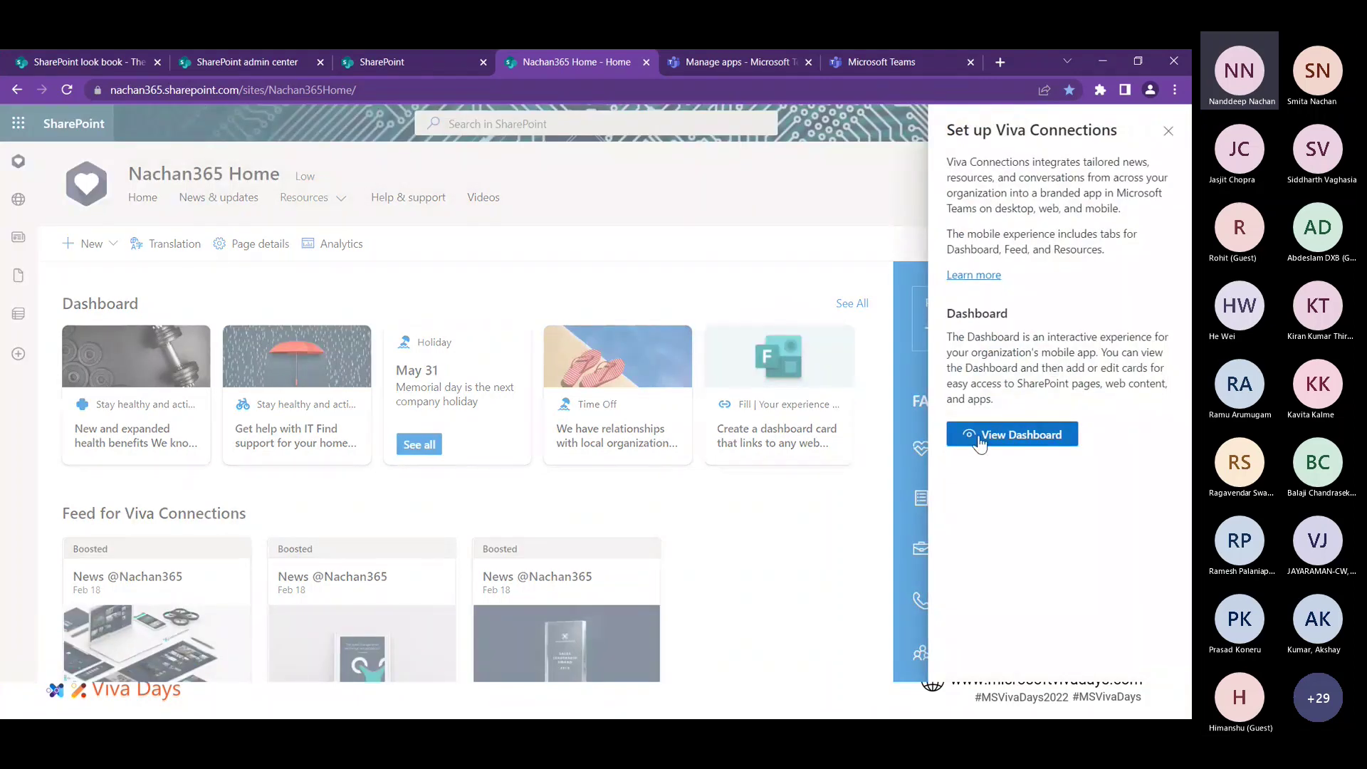
left_click(1023, 443)
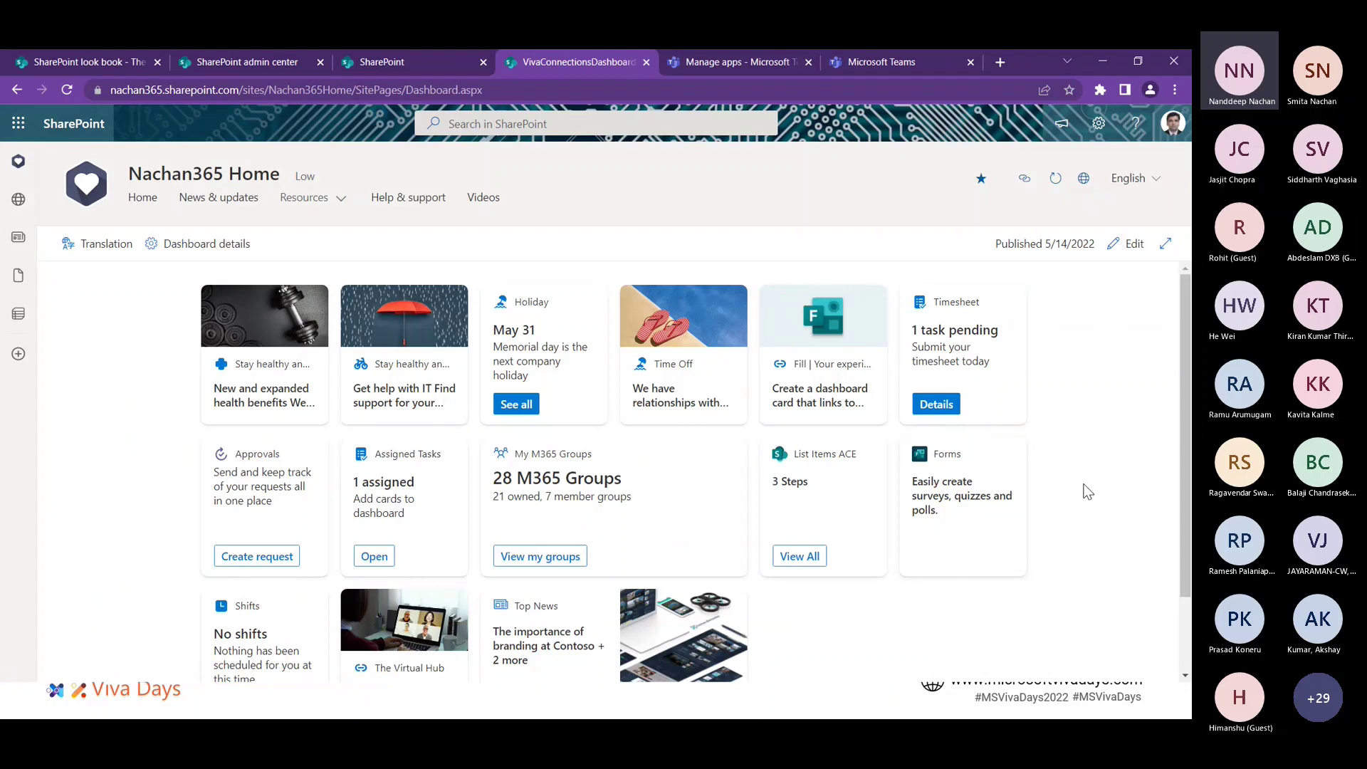
left_click(487, 90)
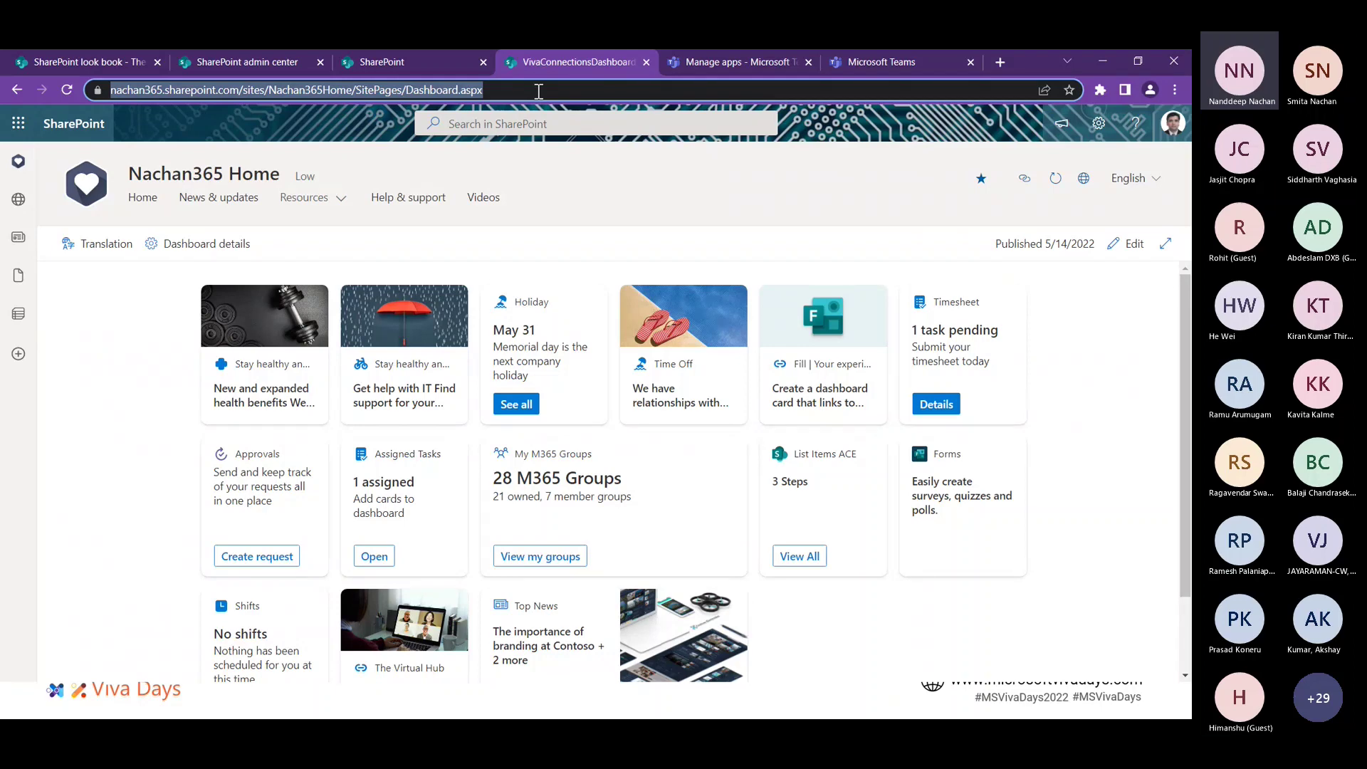
- Open the Dashboard for editing and compare its mobile and desktop layouts, ending on the mobile layout
left_click(1067, 362)
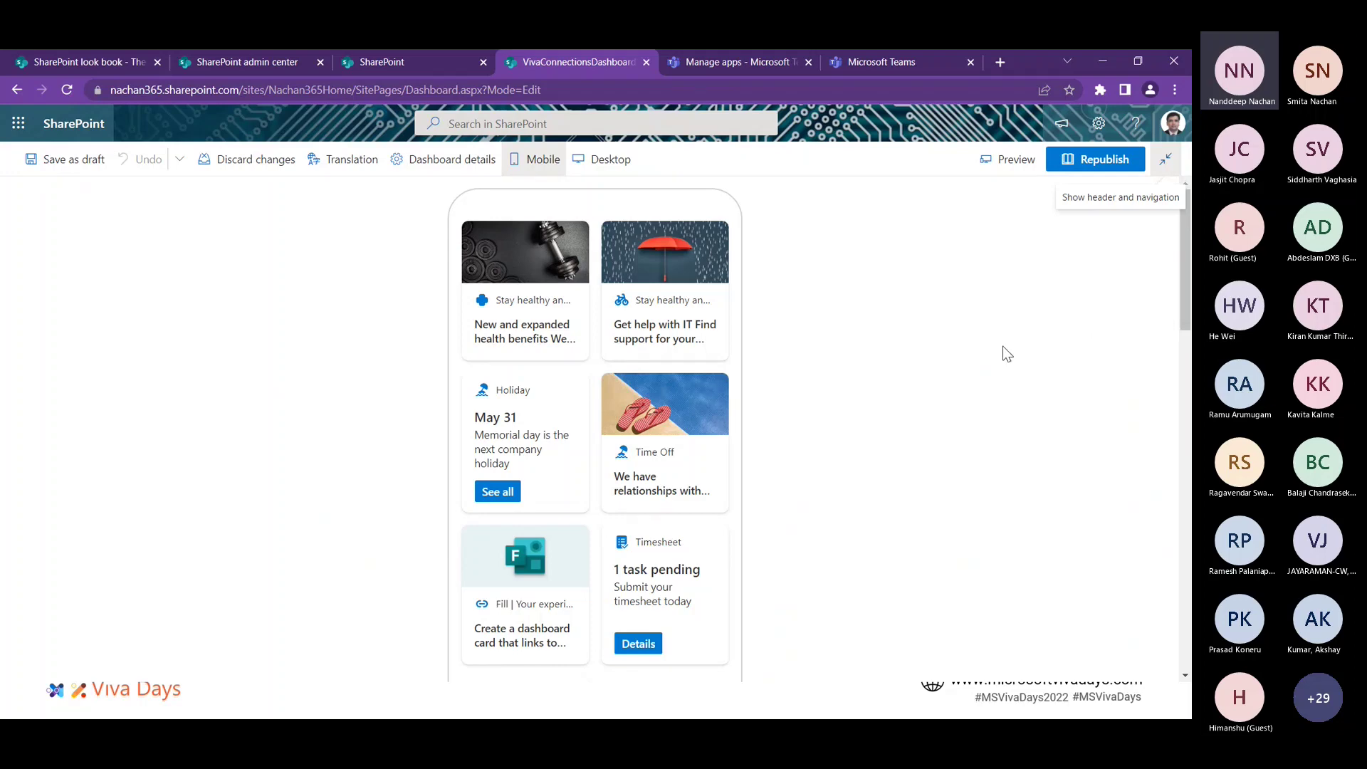
scroll(960, 369, "down", 5)
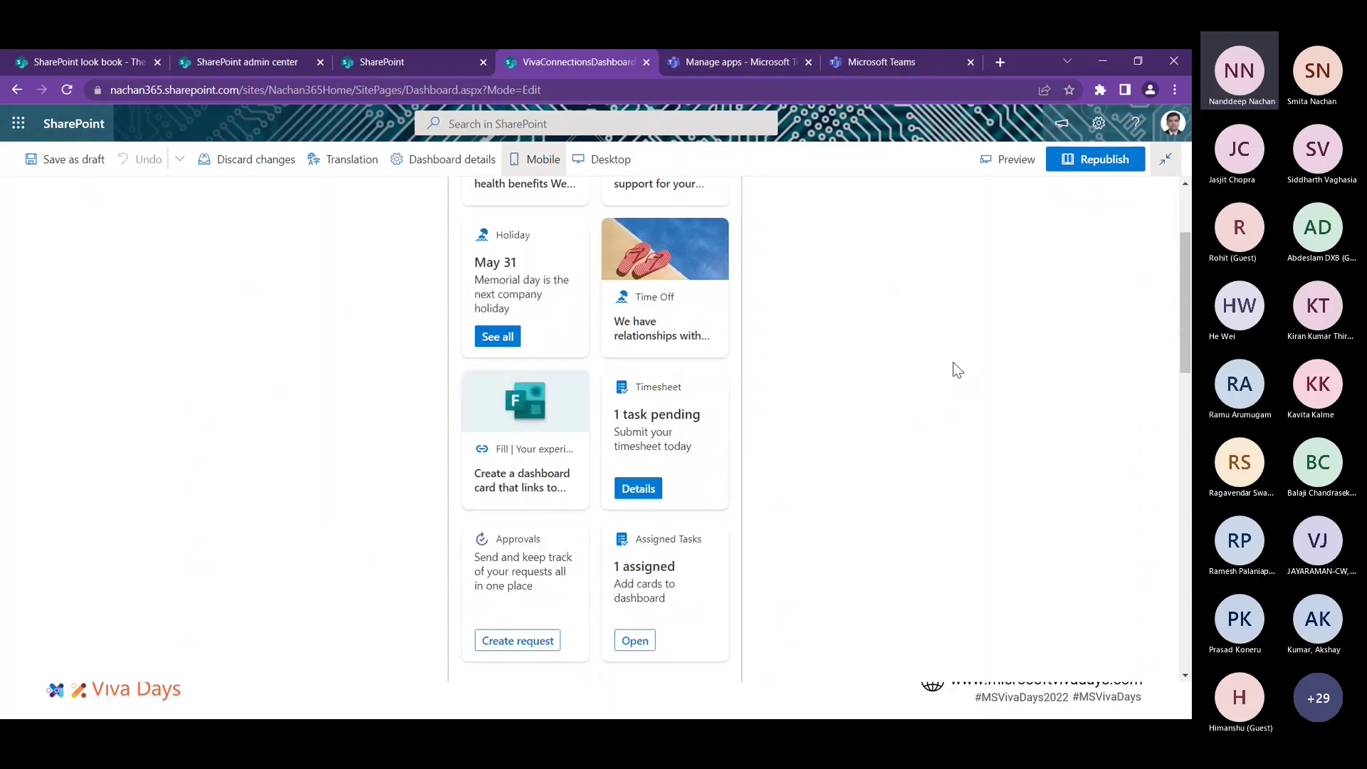
scroll(958, 369, "up", 5)
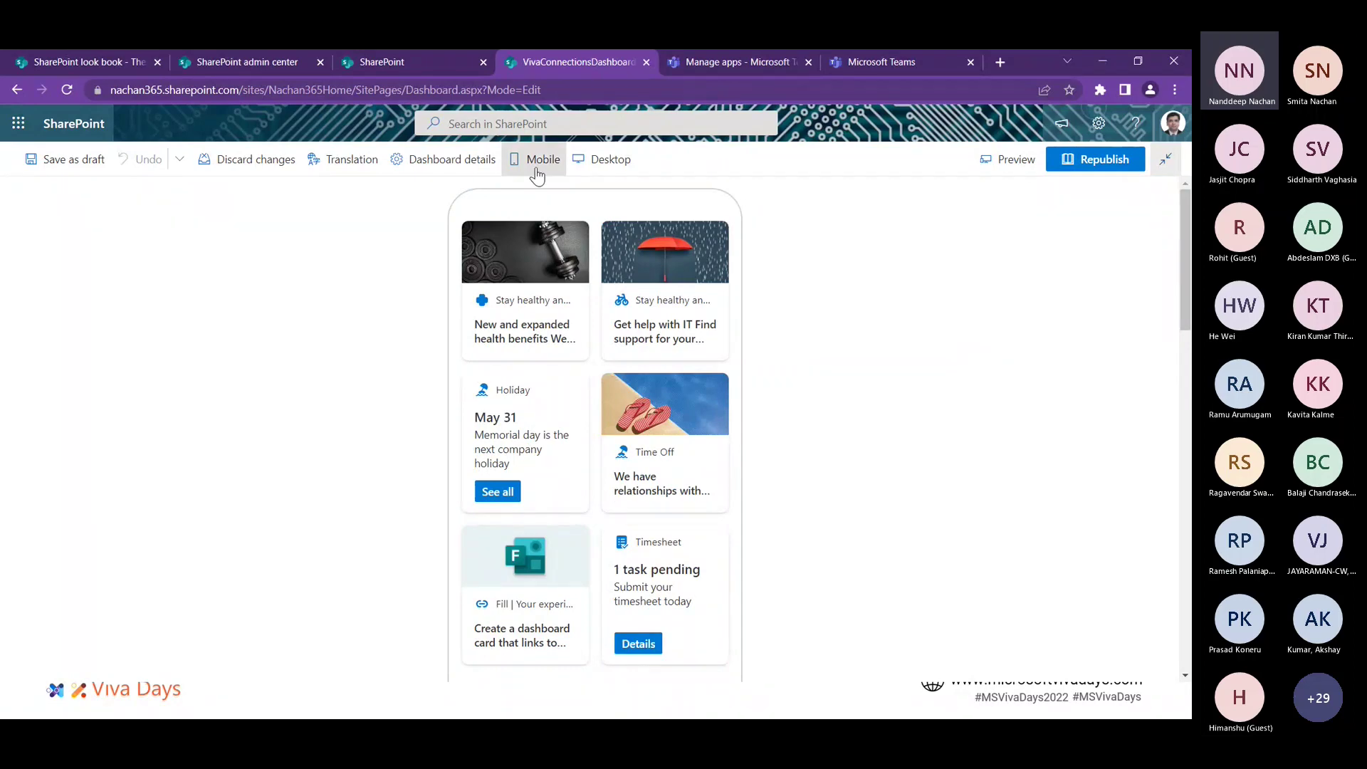
left_click(619, 173)
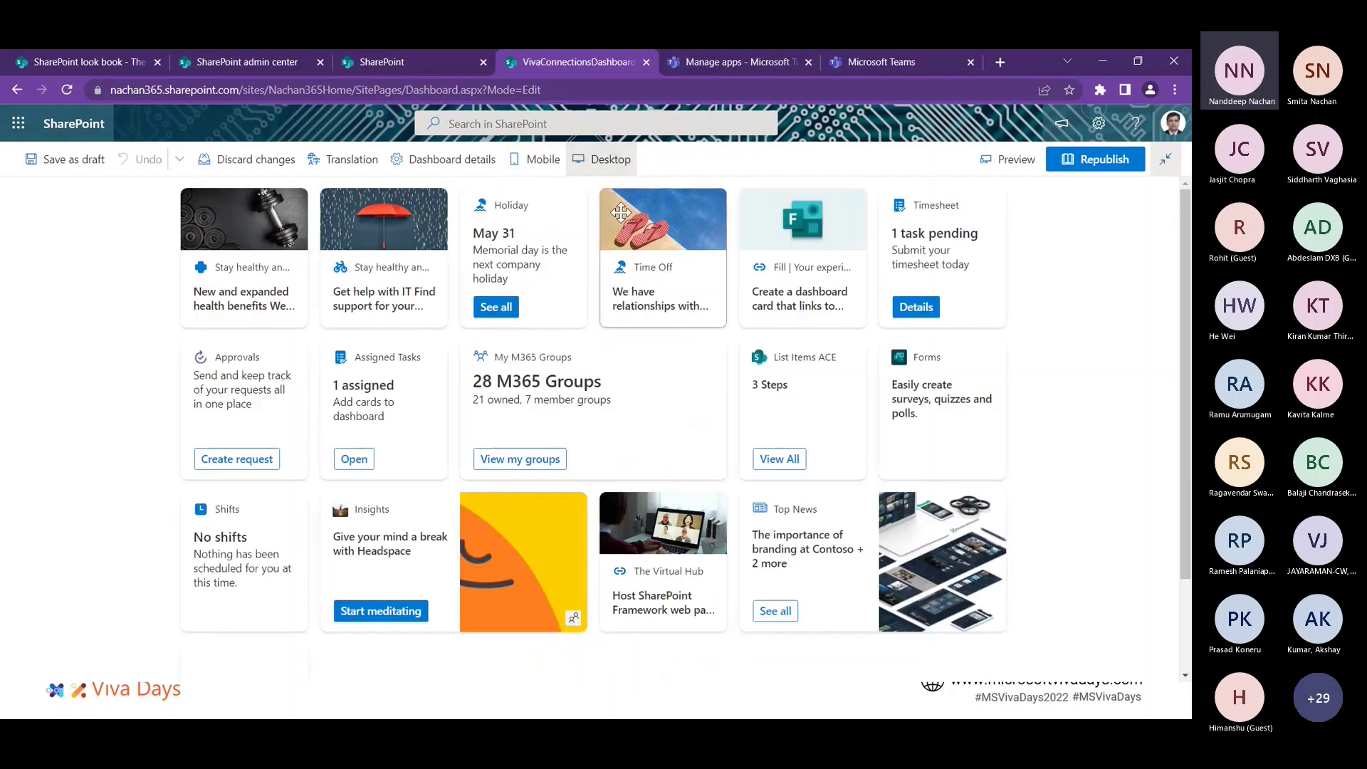
left_click(538, 160)
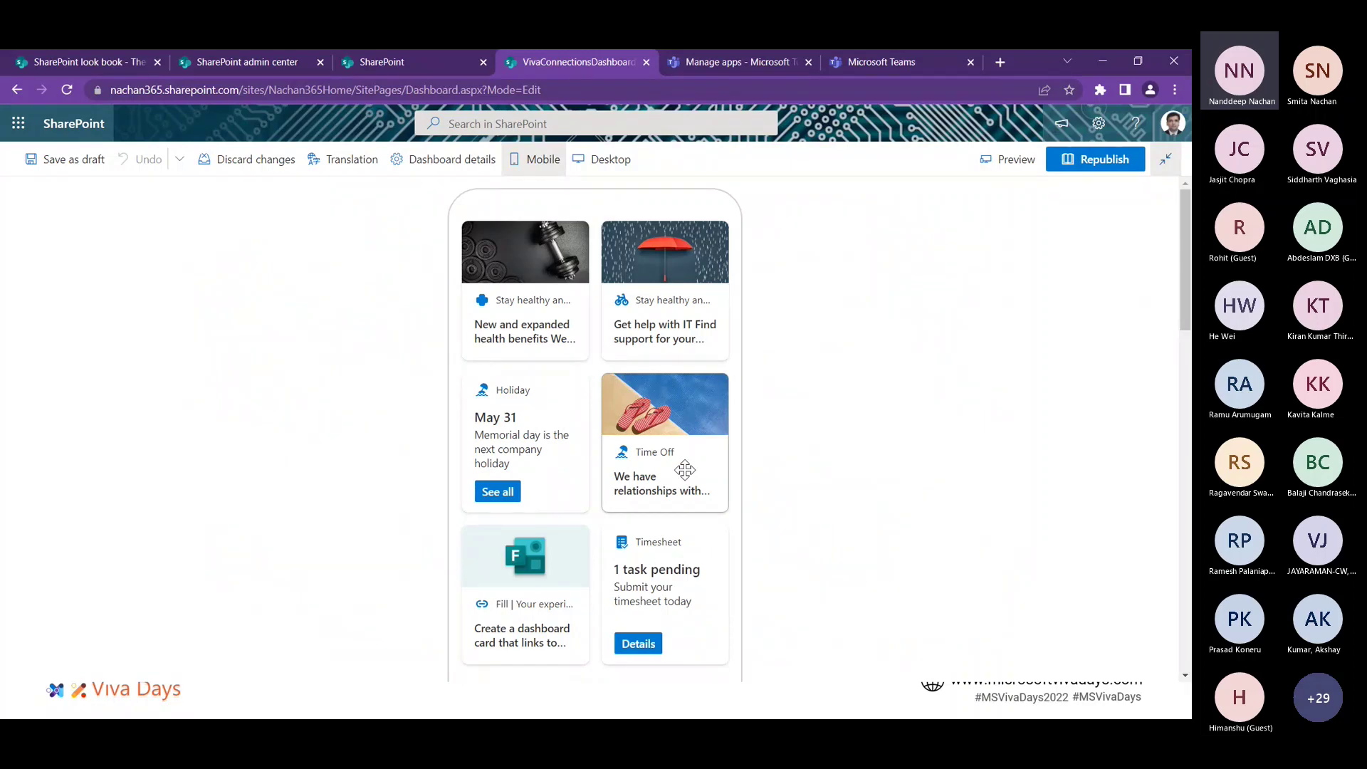
- Review the card types that can be added to the Dashboard in the mobile layout, without adding one
scroll(685, 470, "down", 15)
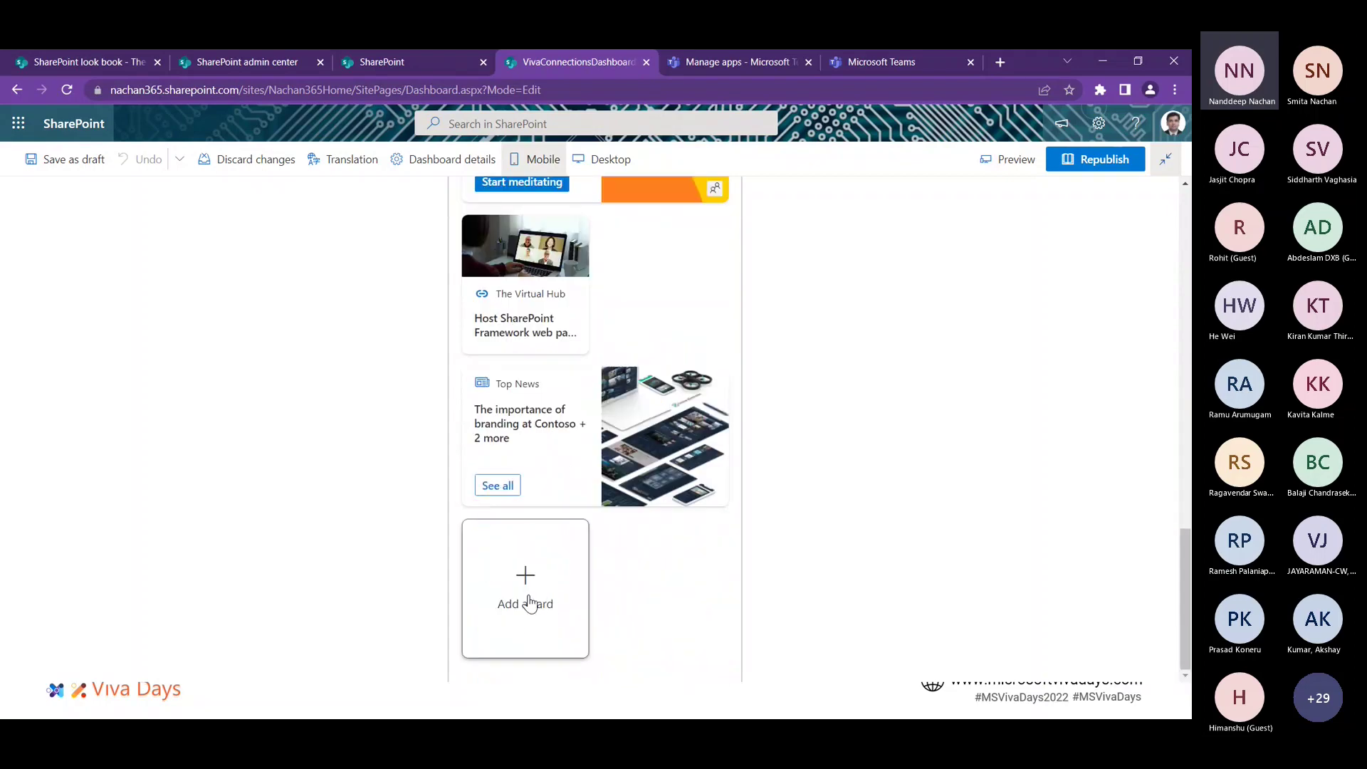
left_click(529, 604)
scroll(624, 484, "down", 1)
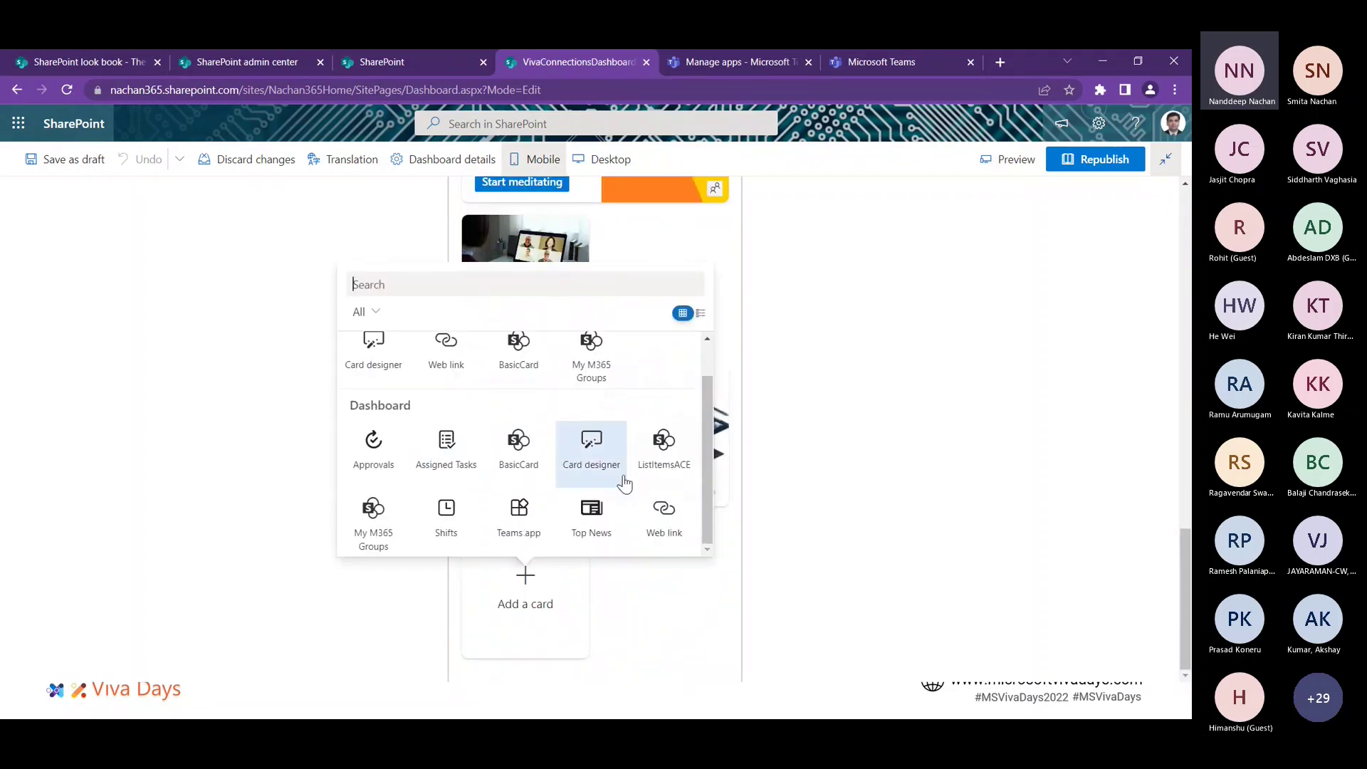
left_click(809, 369)
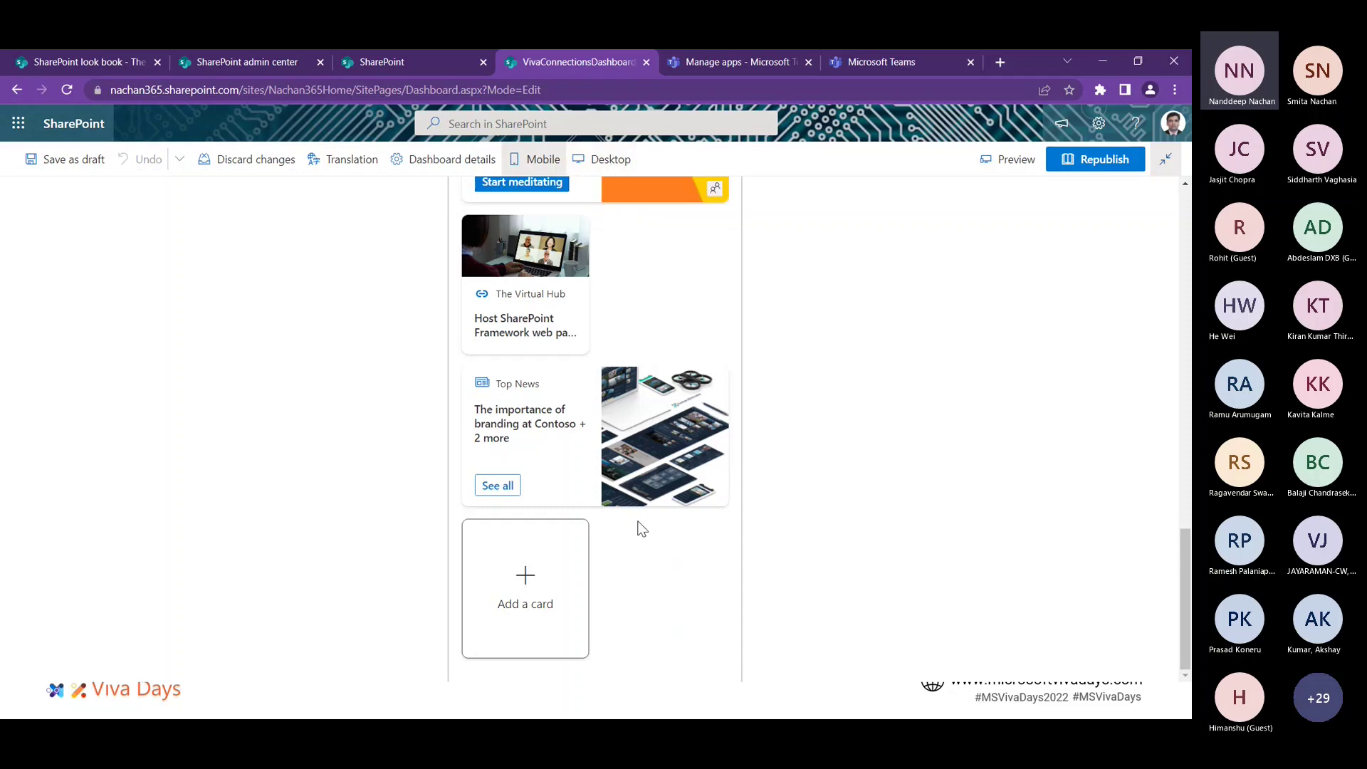
- Try to move The Virtual Hub card above the Insights card, and check the Dashboard's translation languages
scroll(644, 541, "up", 2)
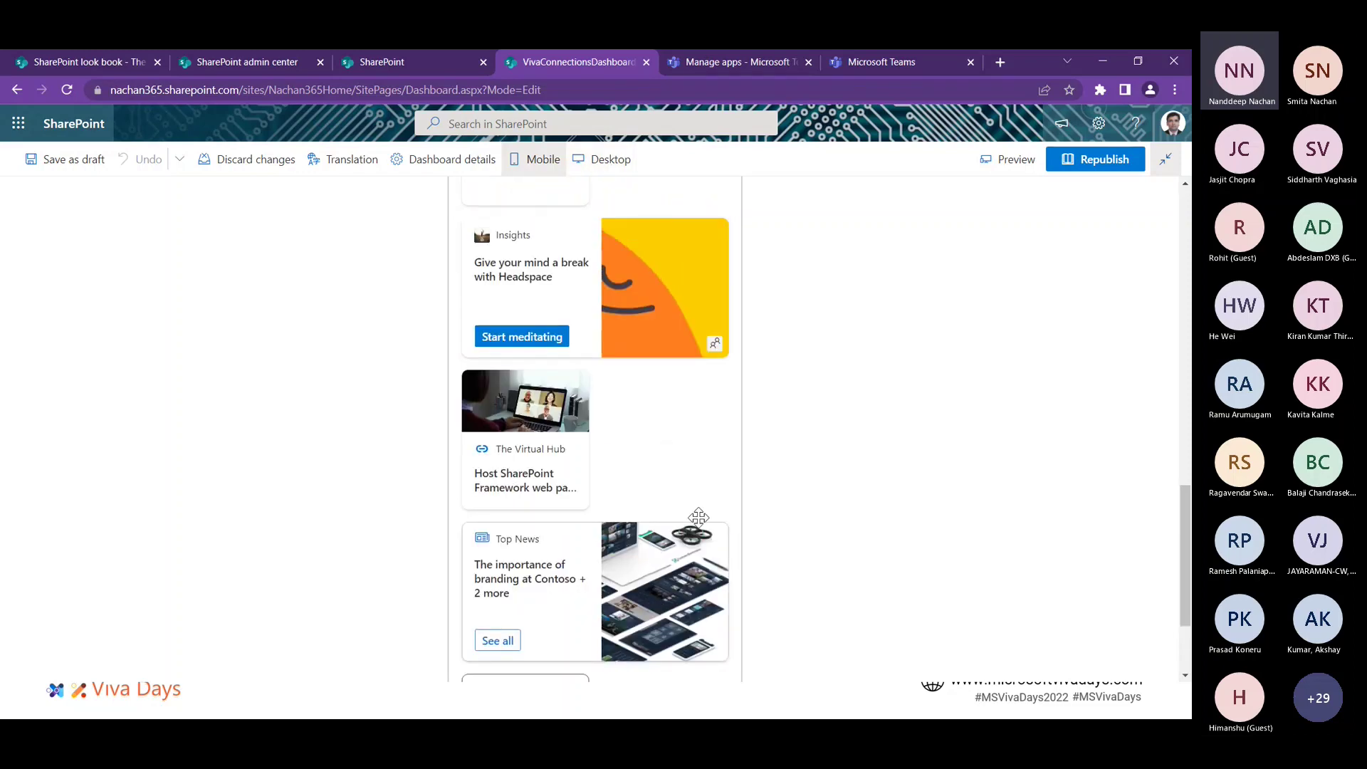
scroll(691, 452, "up", 4)
scroll(693, 454, "down", 3)
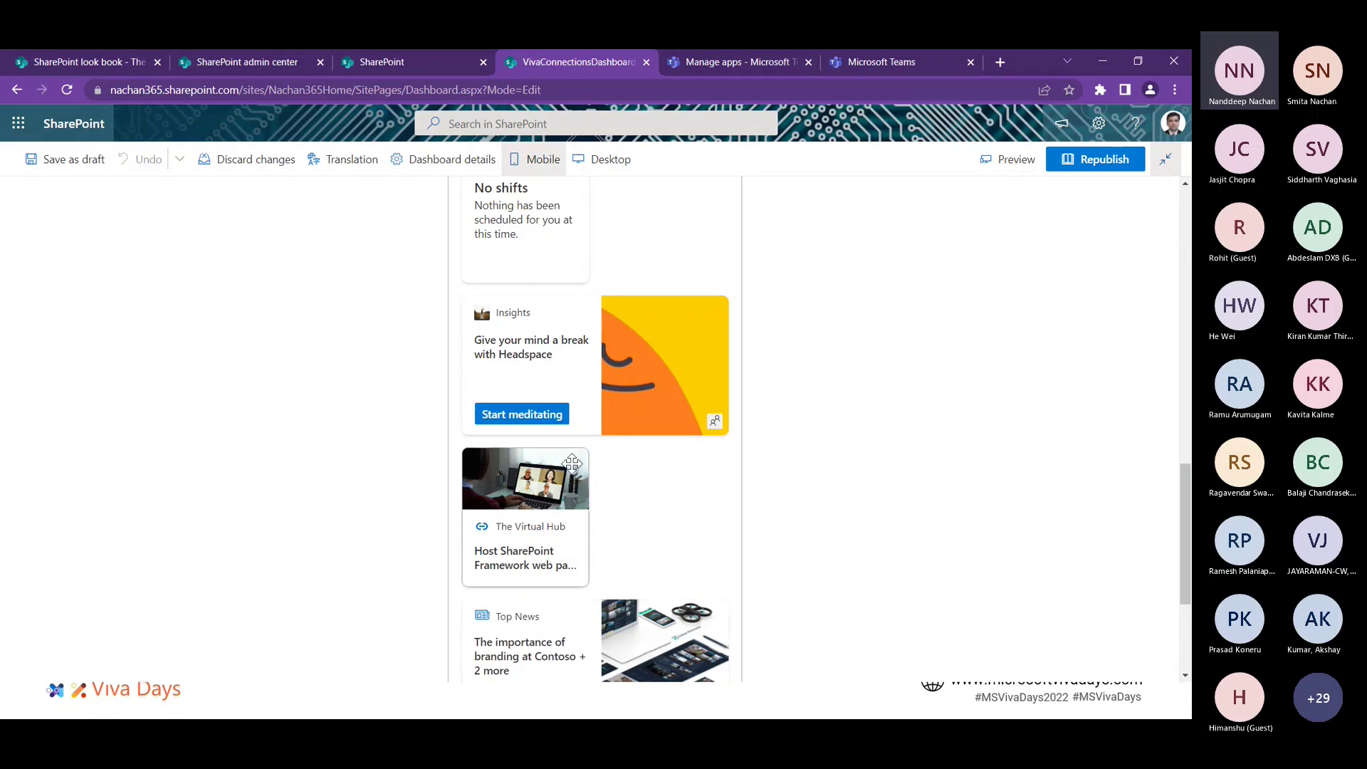
left_click_drag(572, 463, 609, 368)
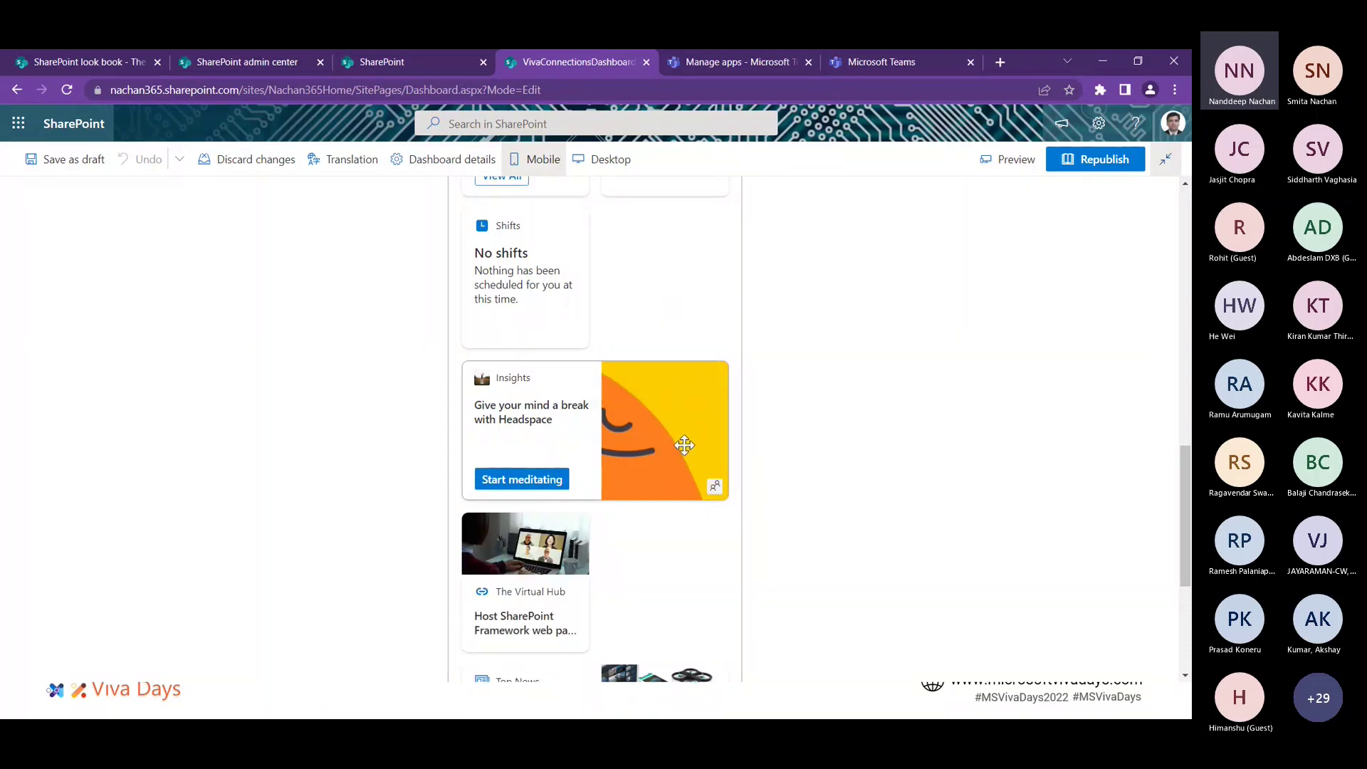
scroll(684, 445, "up", 10)
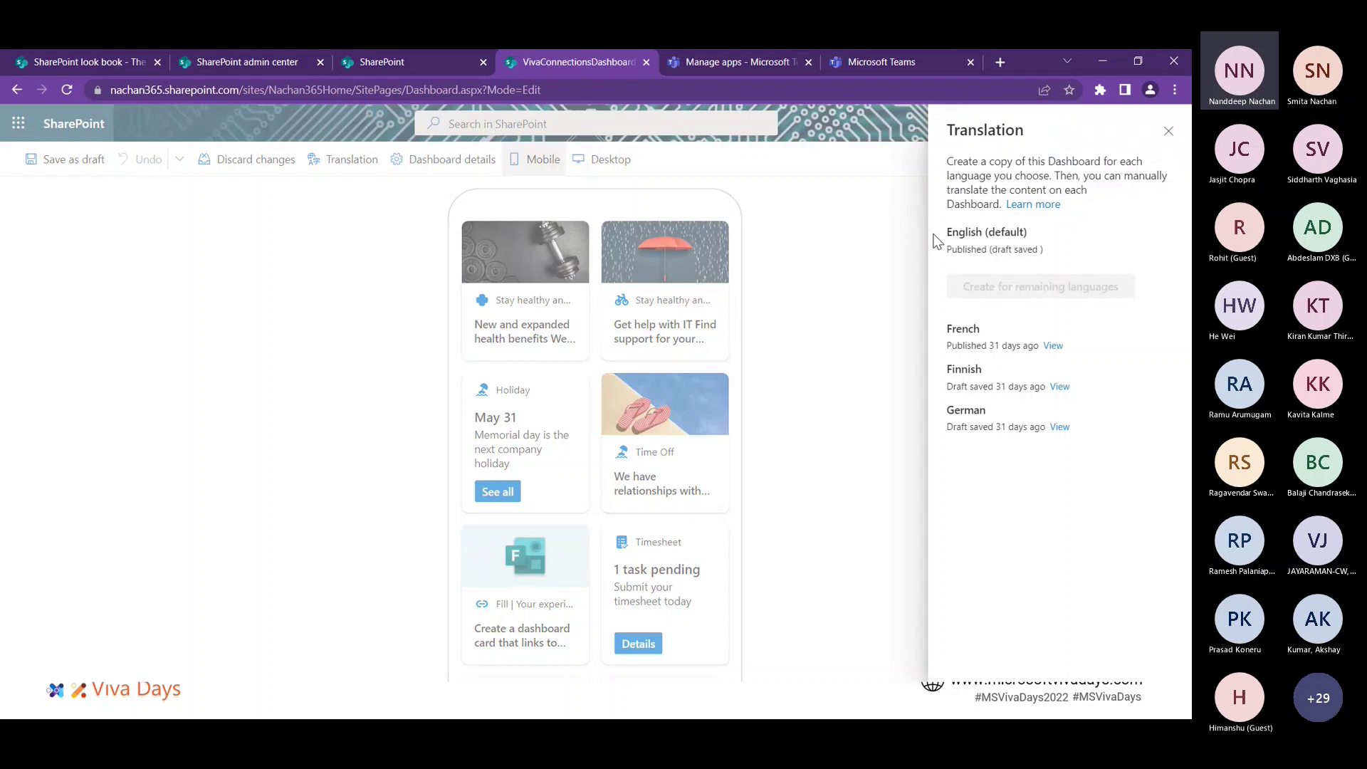
left_click(1168, 131)
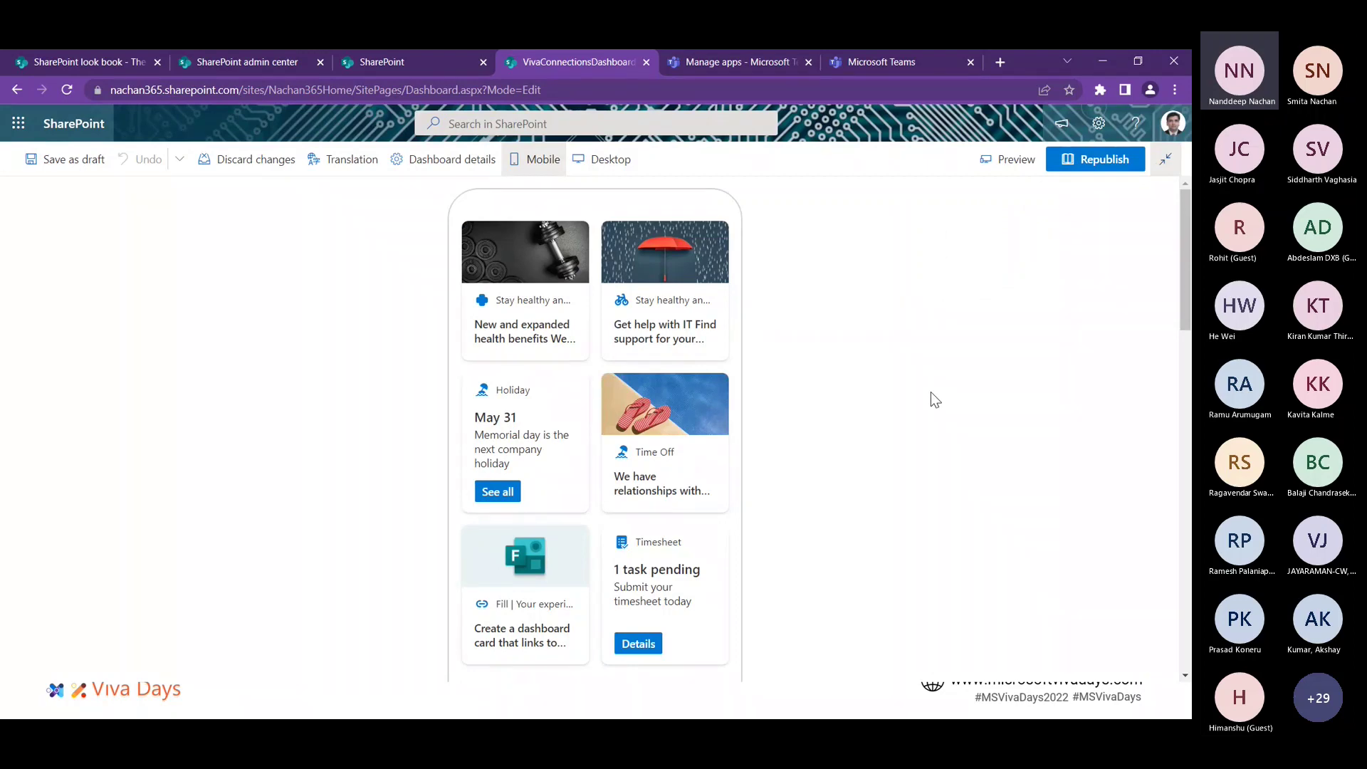
left_click(1160, 165)
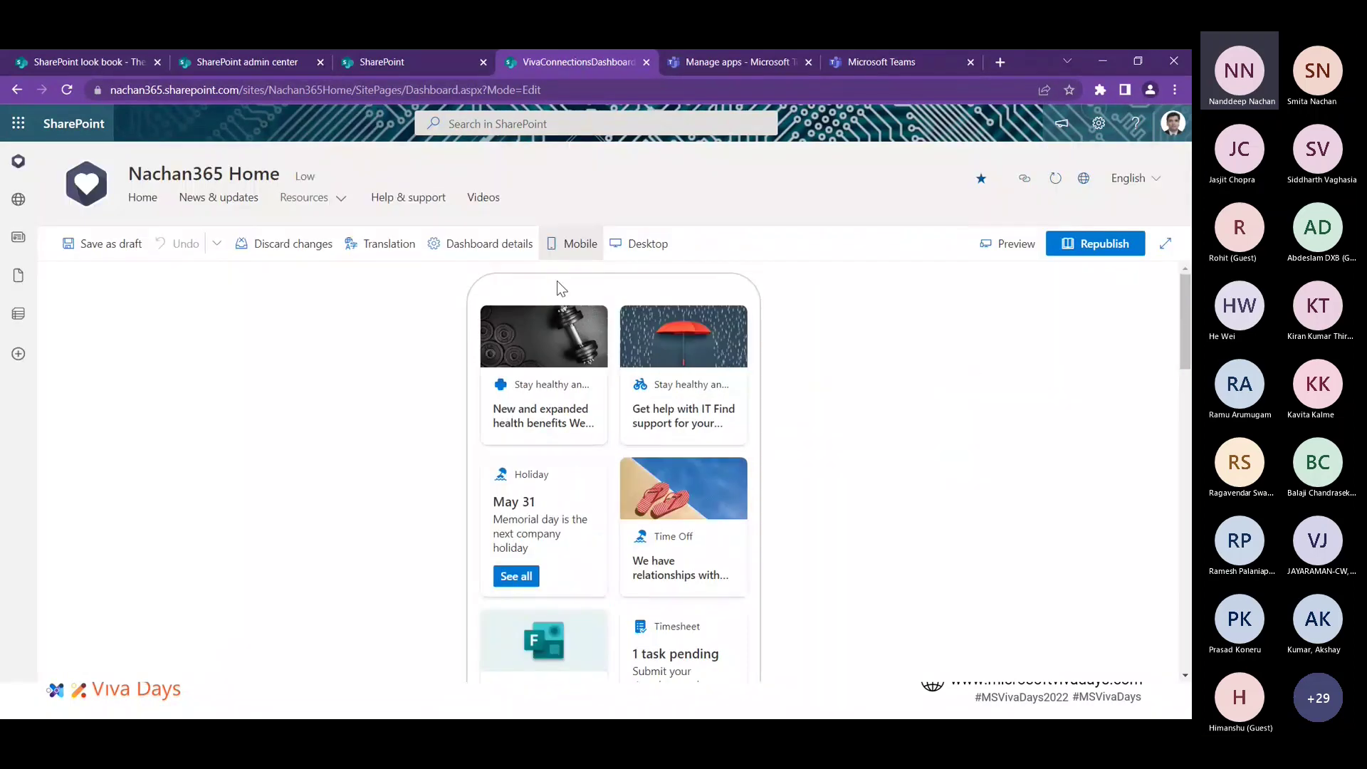
left_click(626, 244)
scroll(1159, 409, "down", 5)
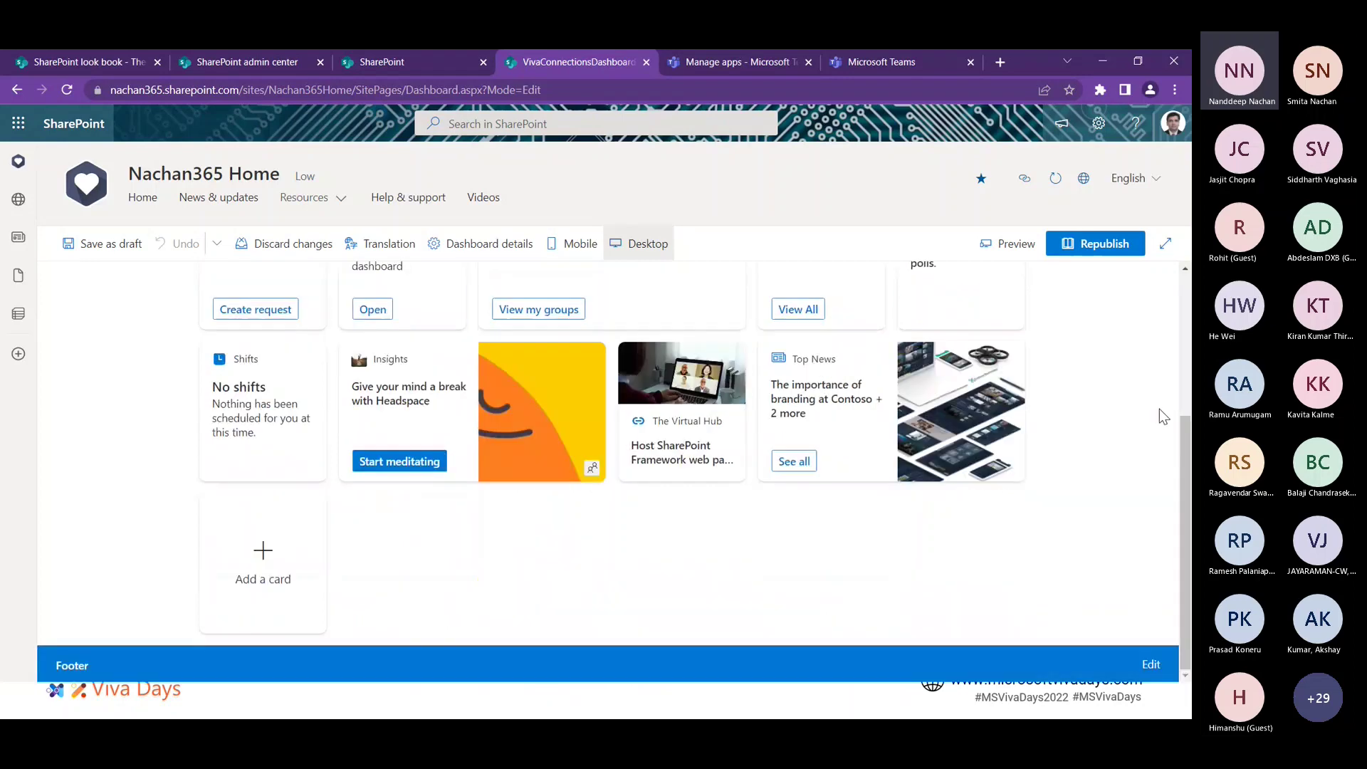
left_click(264, 575)
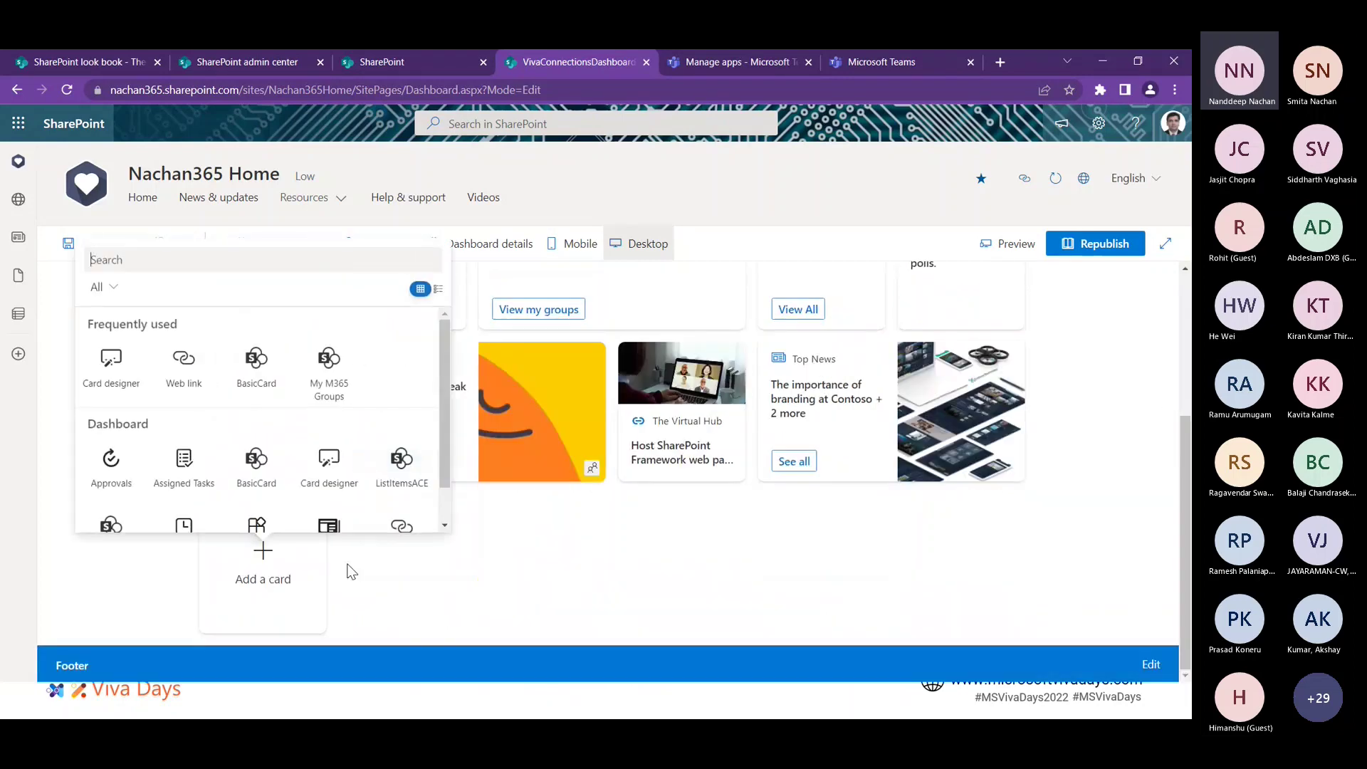
scroll(408, 466, "down", 1)
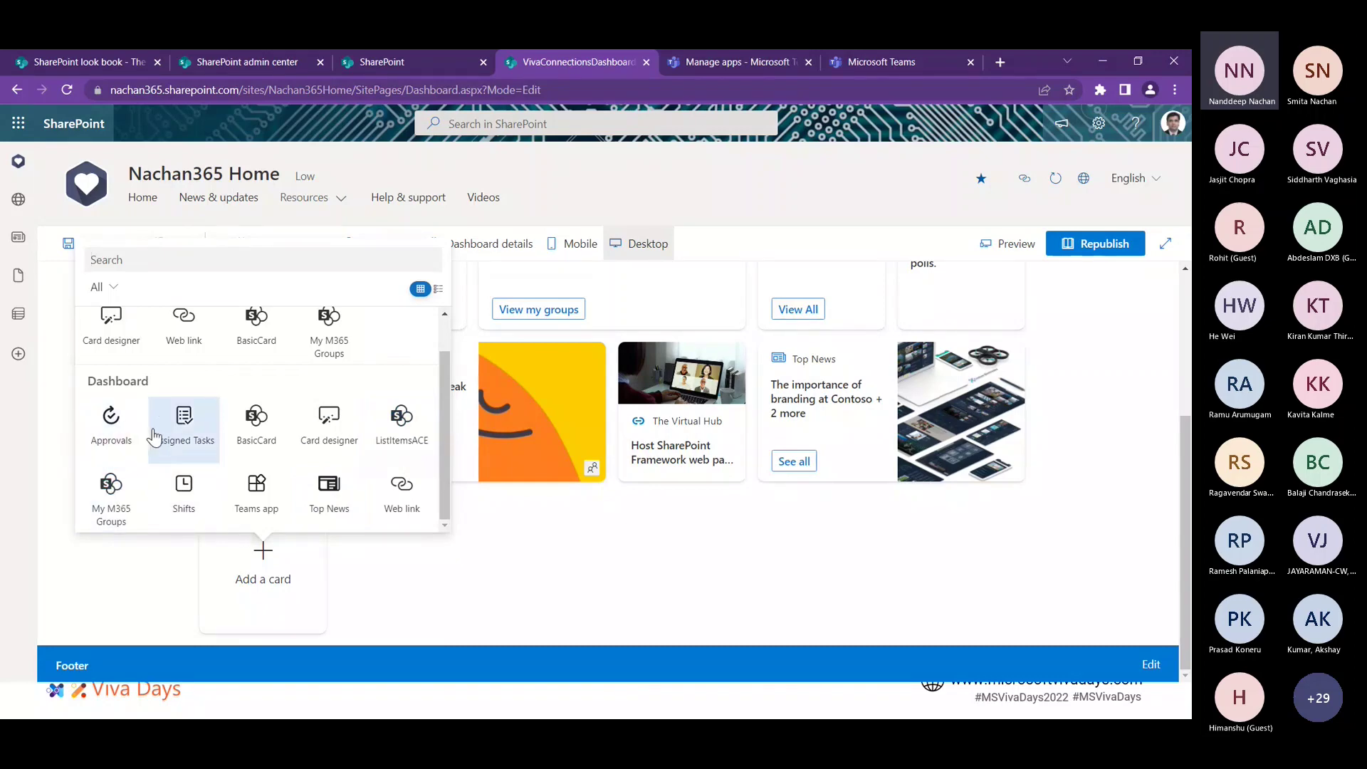
left_click(539, 550)
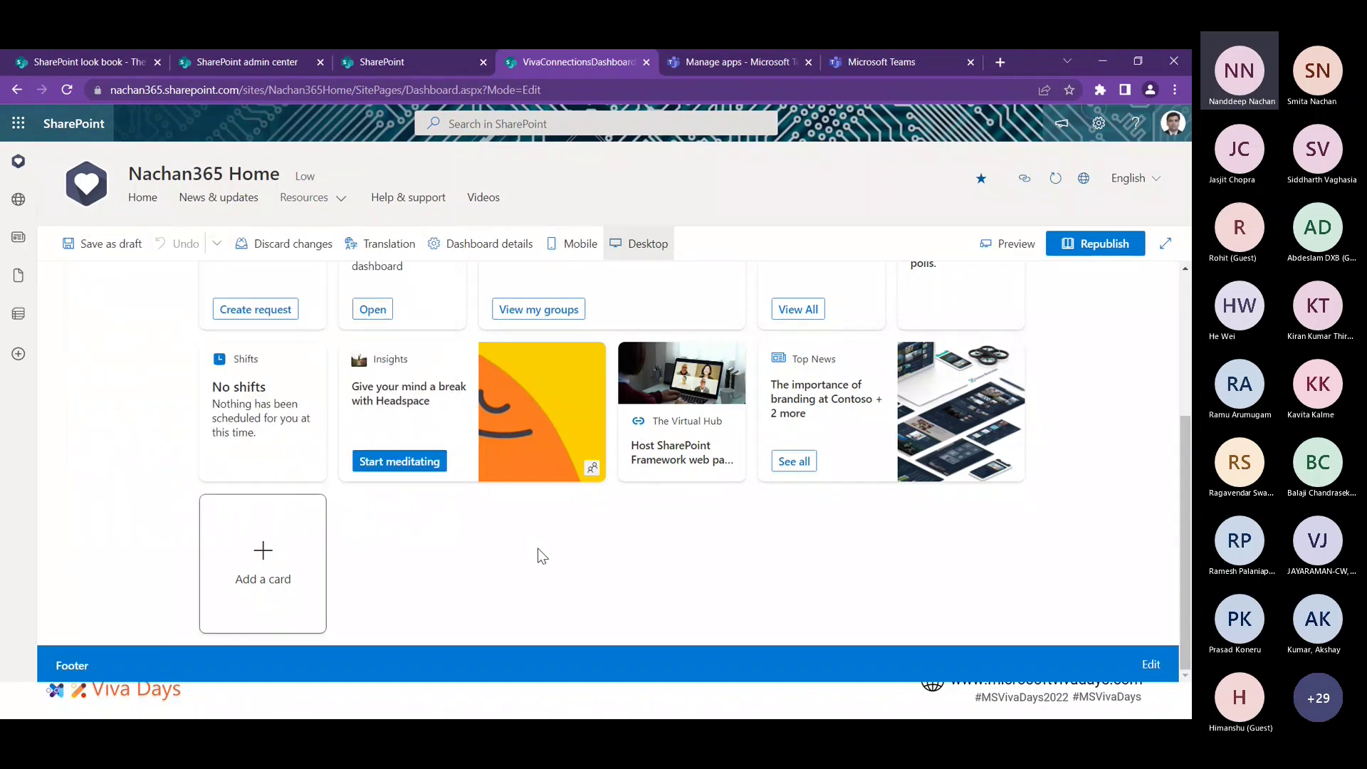
- Preview the Dashboard in desktop layout for the SharePoint Service Administrator audience
scroll(537, 548, "up", 1)
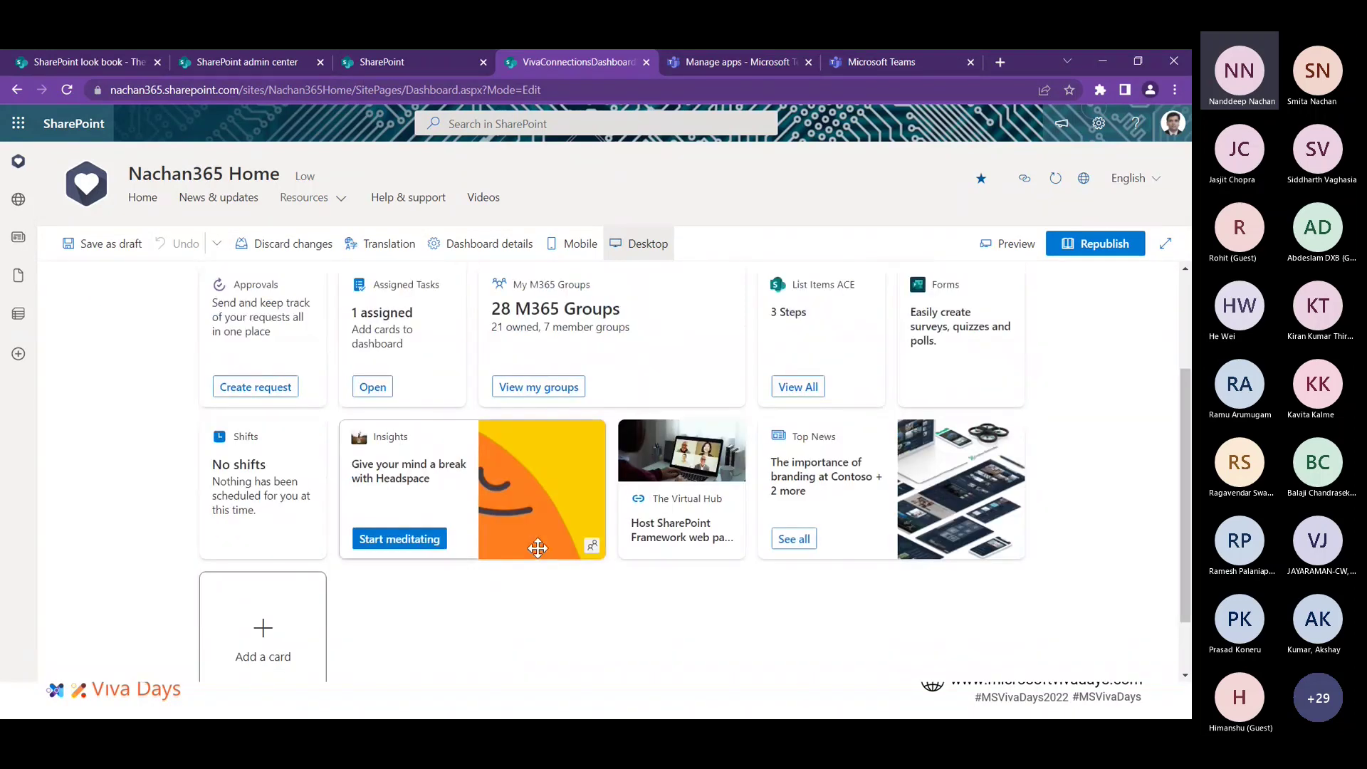
scroll(538, 547, "up", 2)
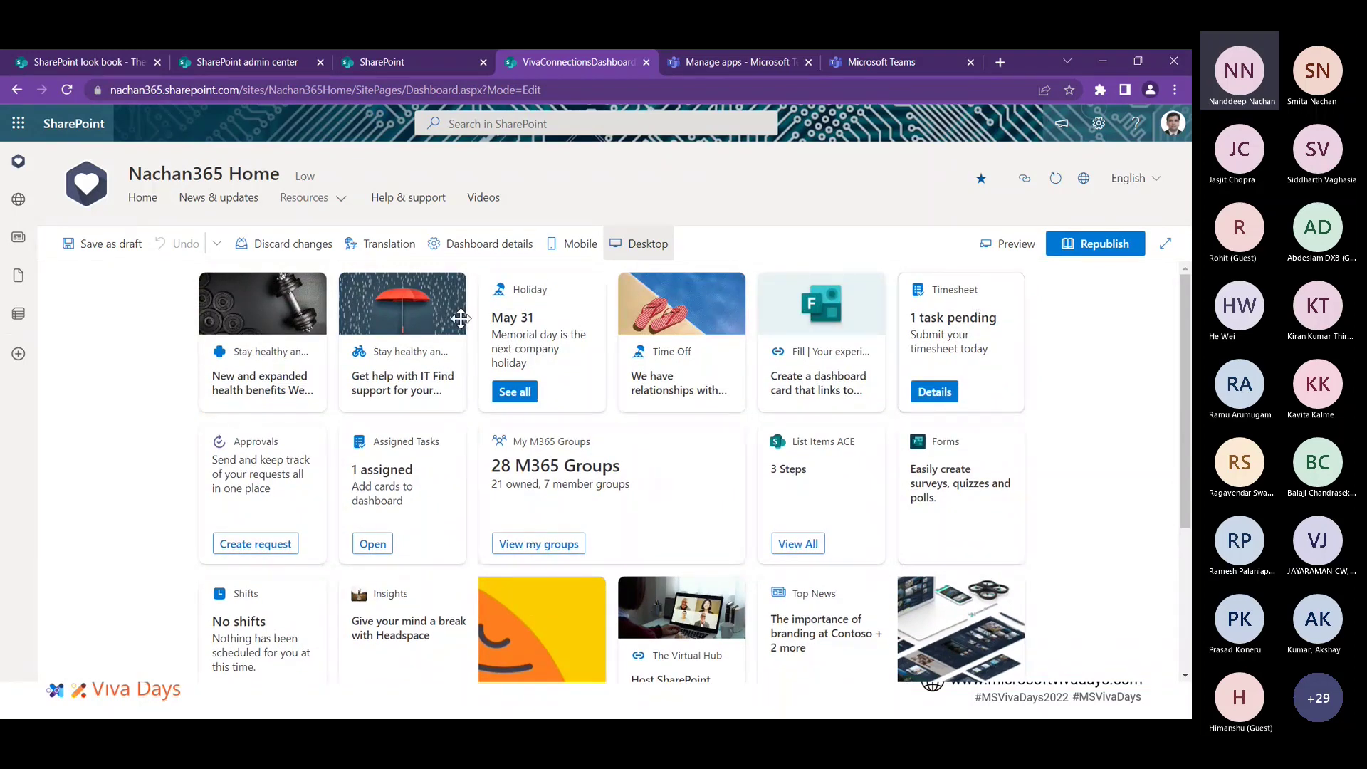
left_click(1014, 245)
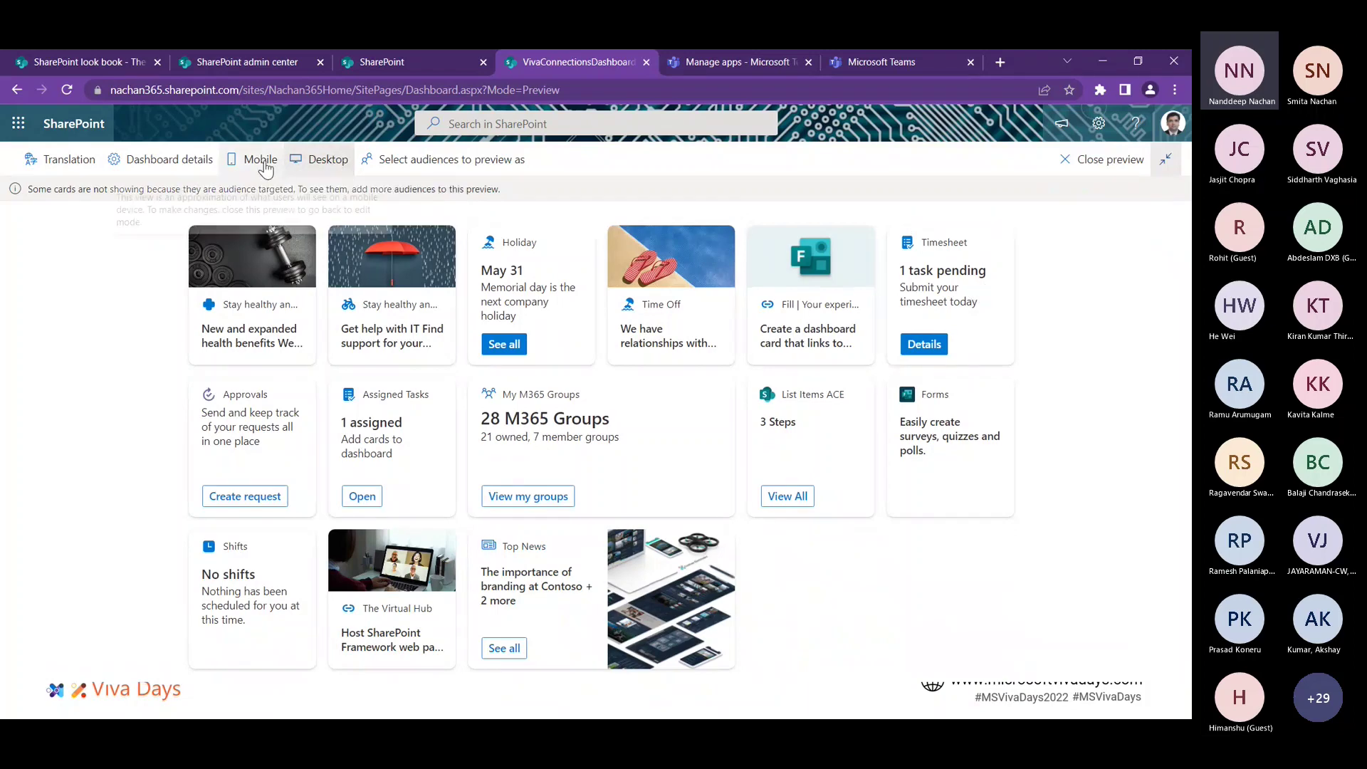
left_click(318, 163)
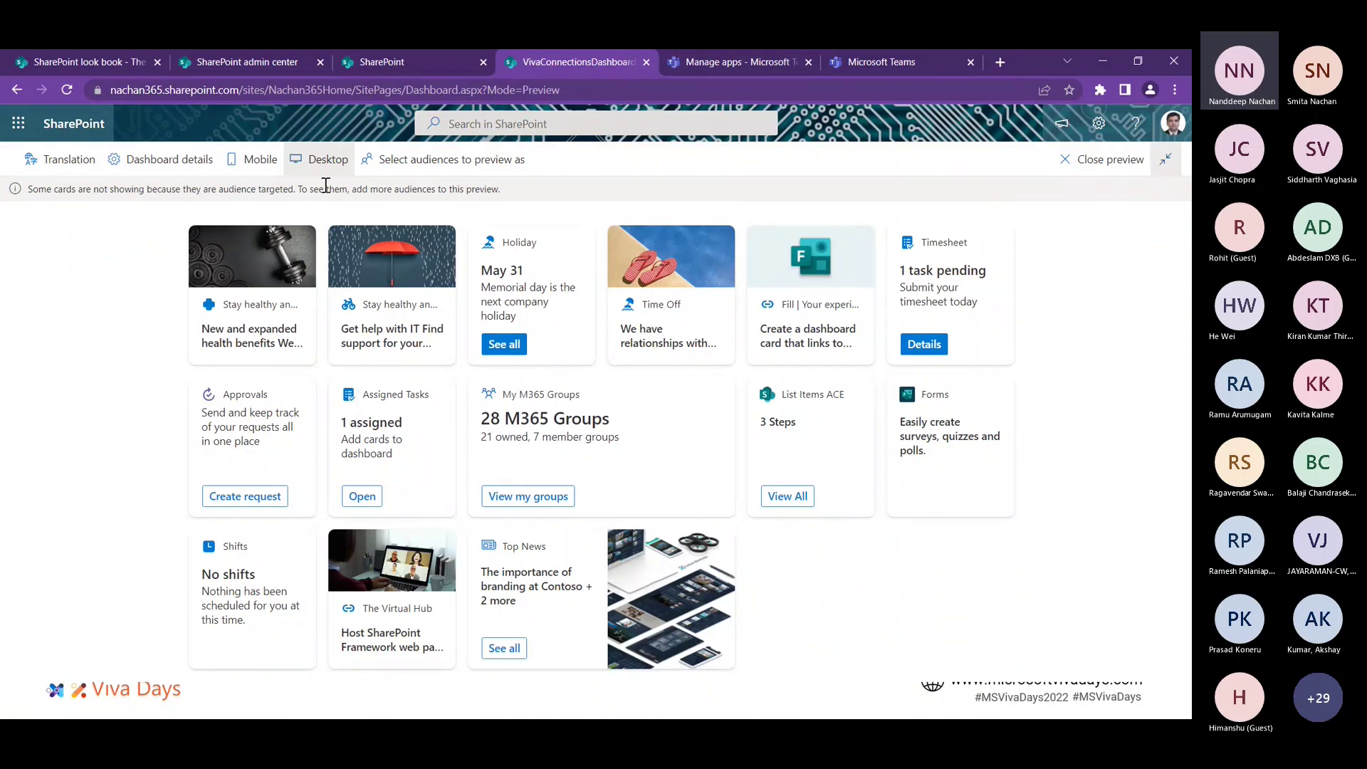
left_click(431, 163)
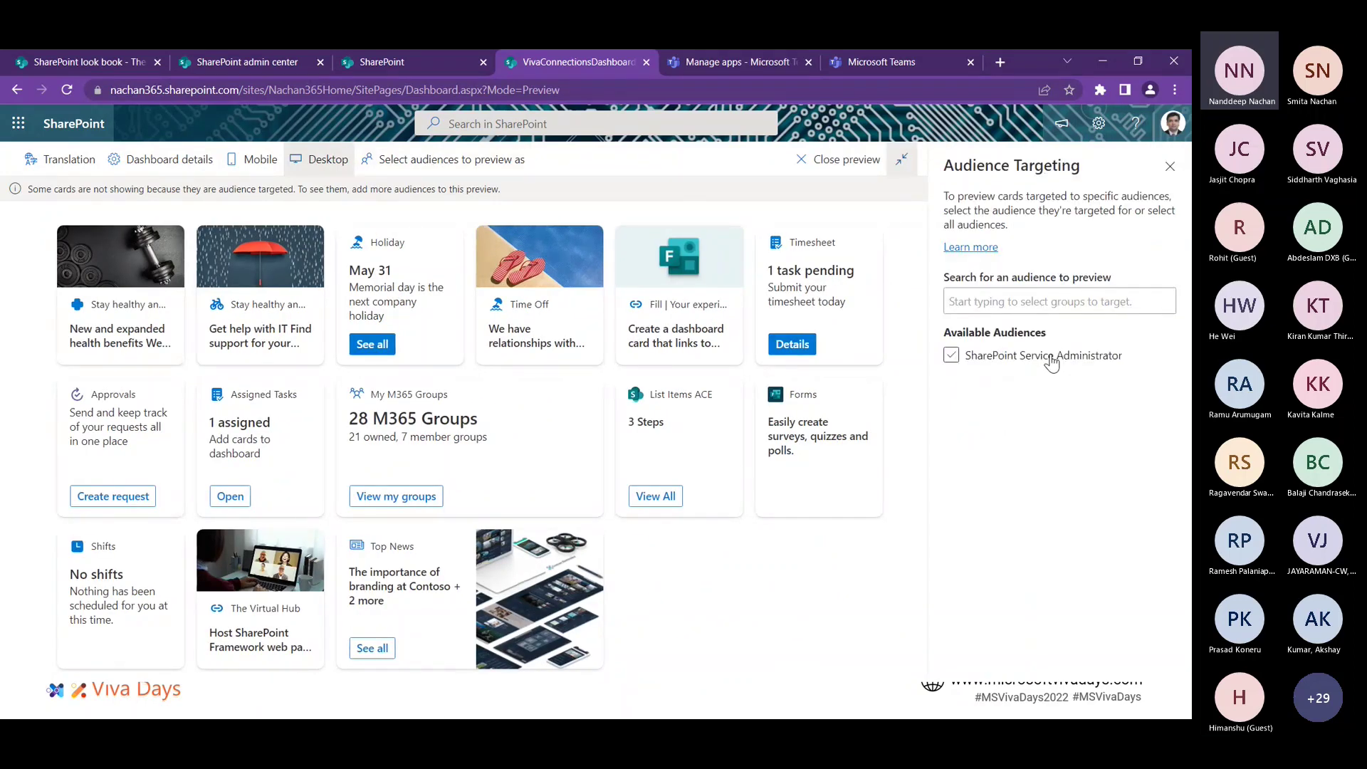
left_click(1052, 362)
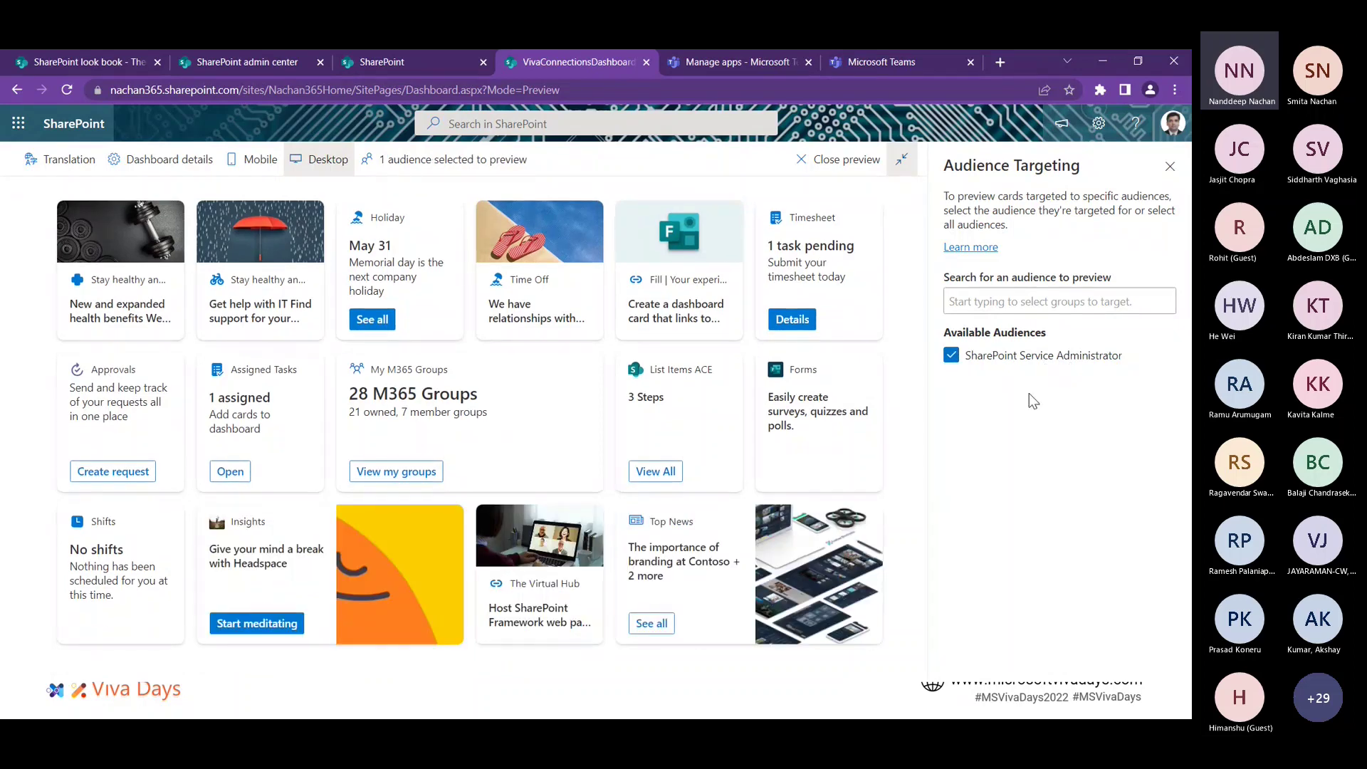
- Compare the preview with and without the SharePoint Service Administrator audience, and return to editing the Dashboard
left_click(1031, 367)
left_click(1031, 366)
left_click(1039, 368)
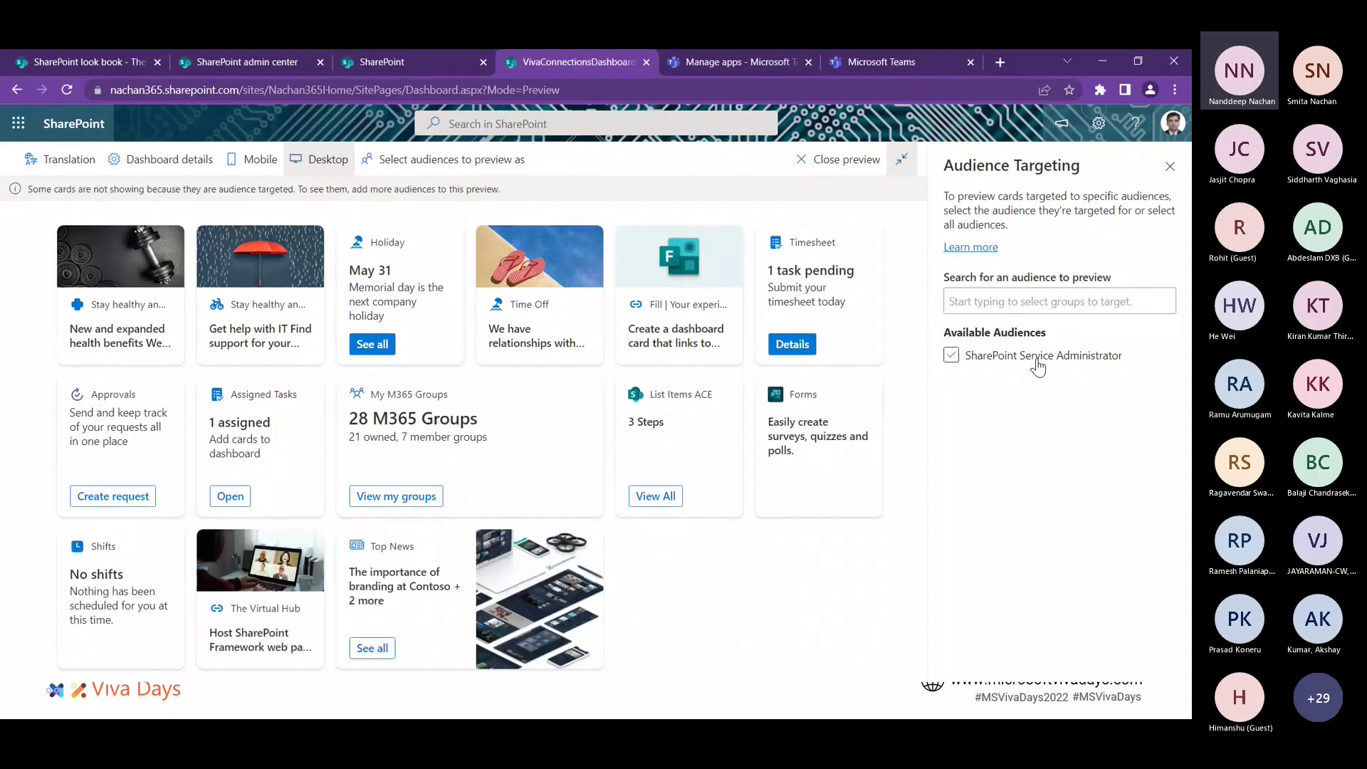
left_click(1039, 365)
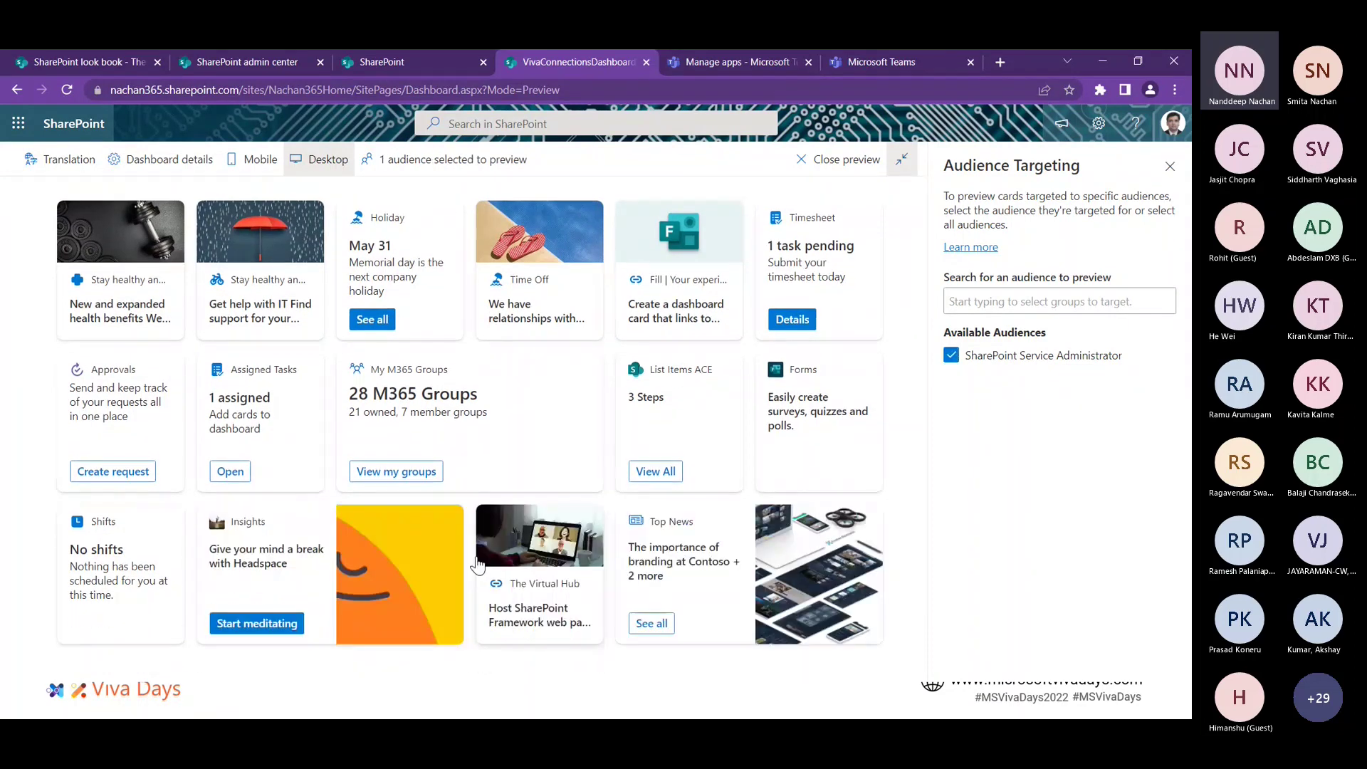
left_click(998, 363)
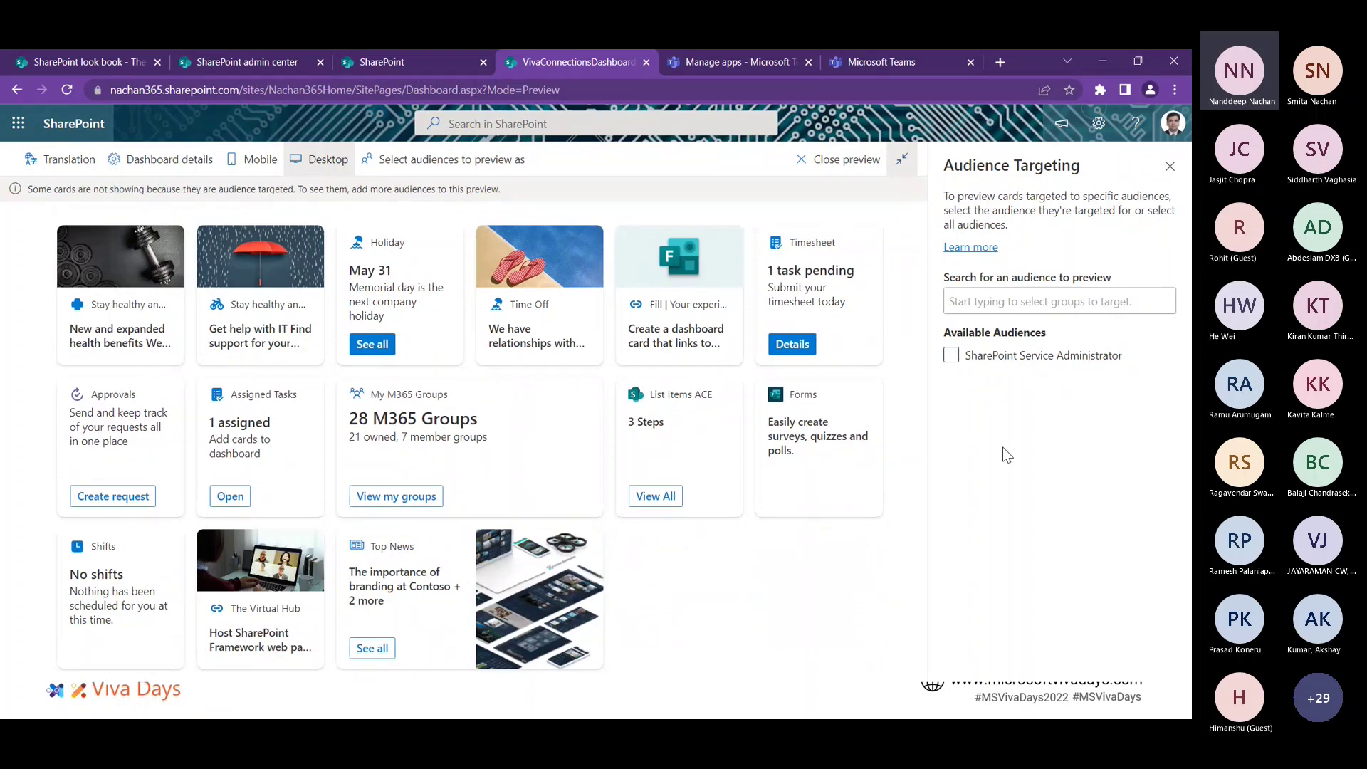
left_click(1020, 364)
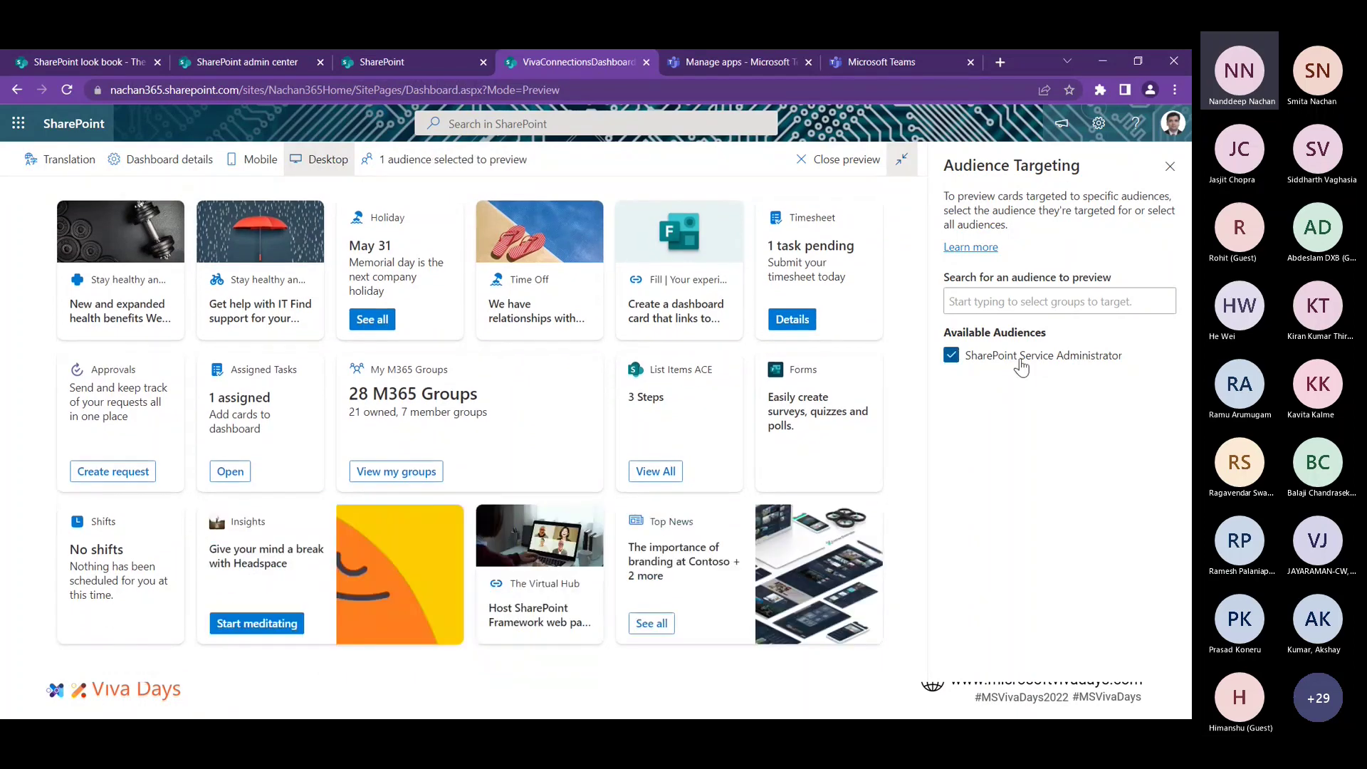
left_click(1169, 166)
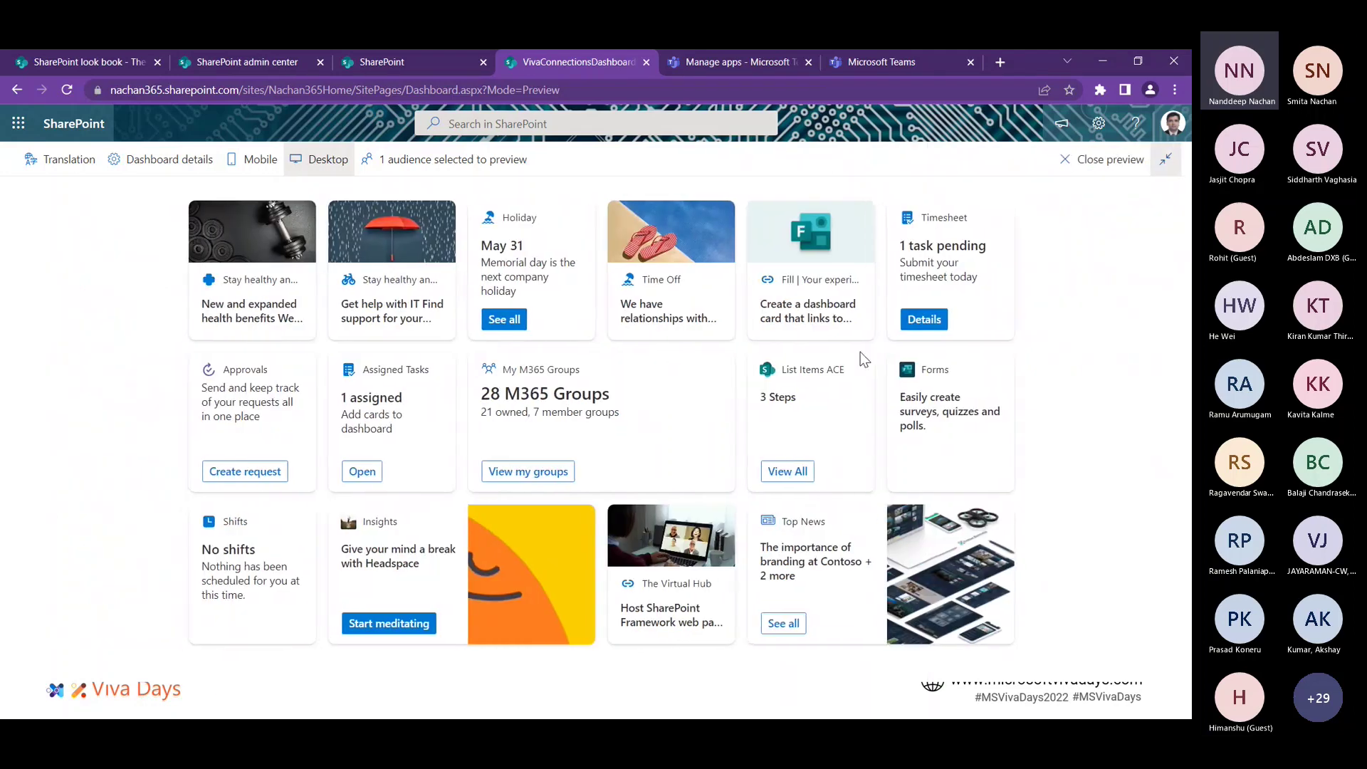
left_click(1062, 161)
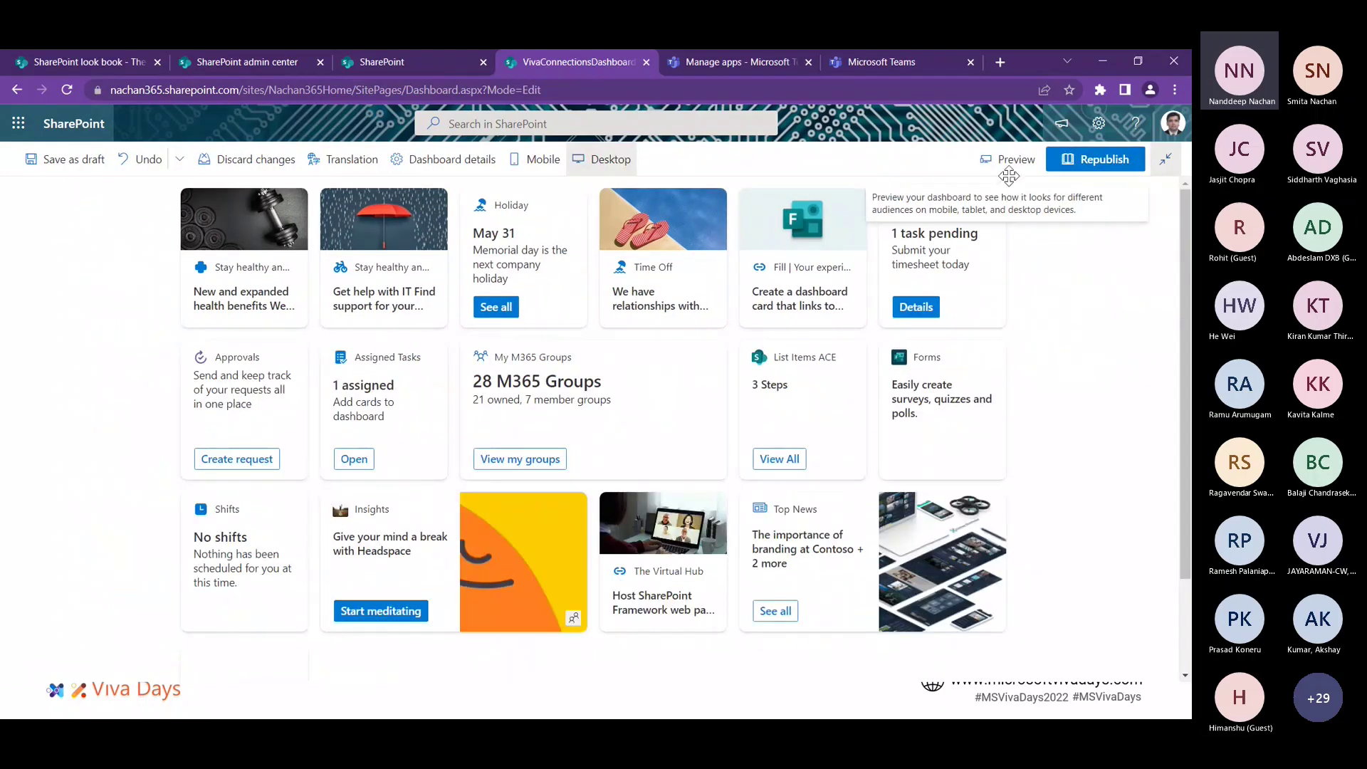
- Republish the Dashboard and go to the site's Home page
left_click(1071, 161)
left_click(17, 161)
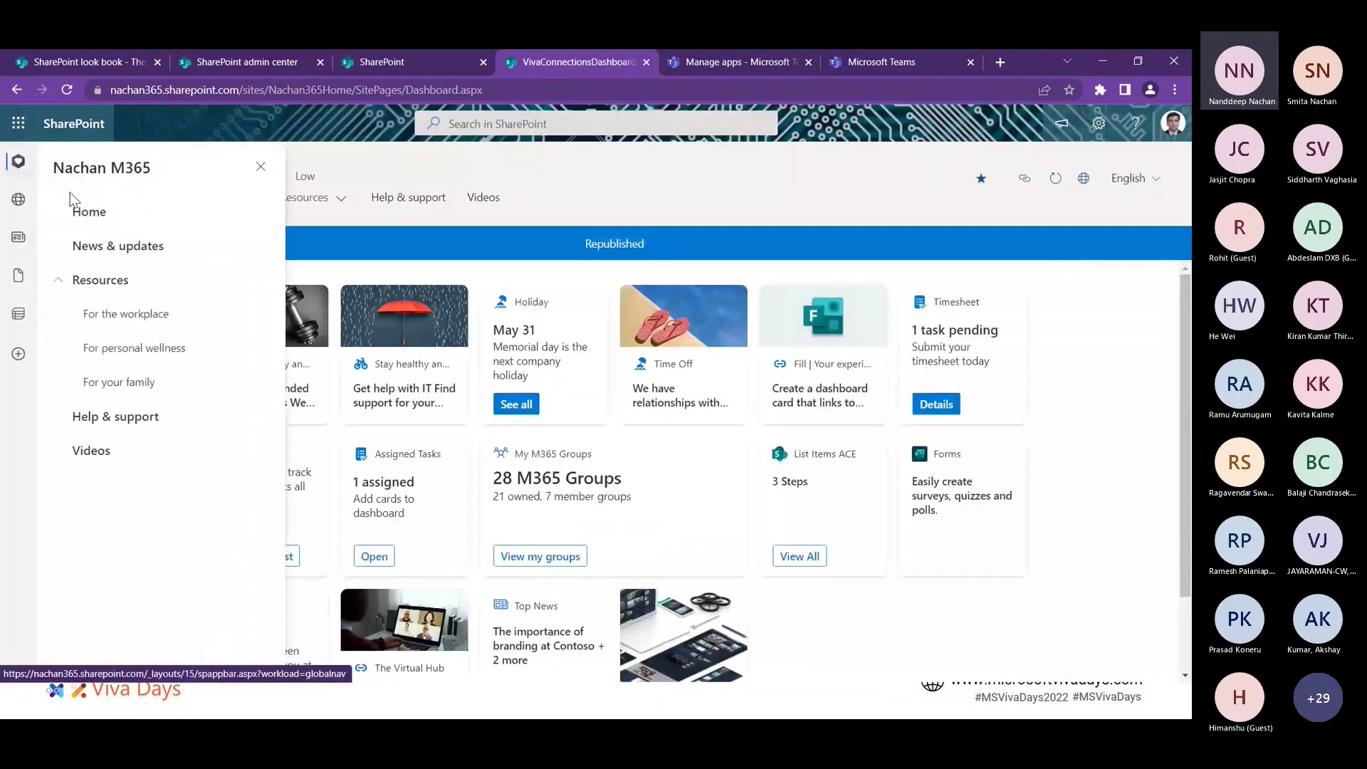
left_click(69, 193)
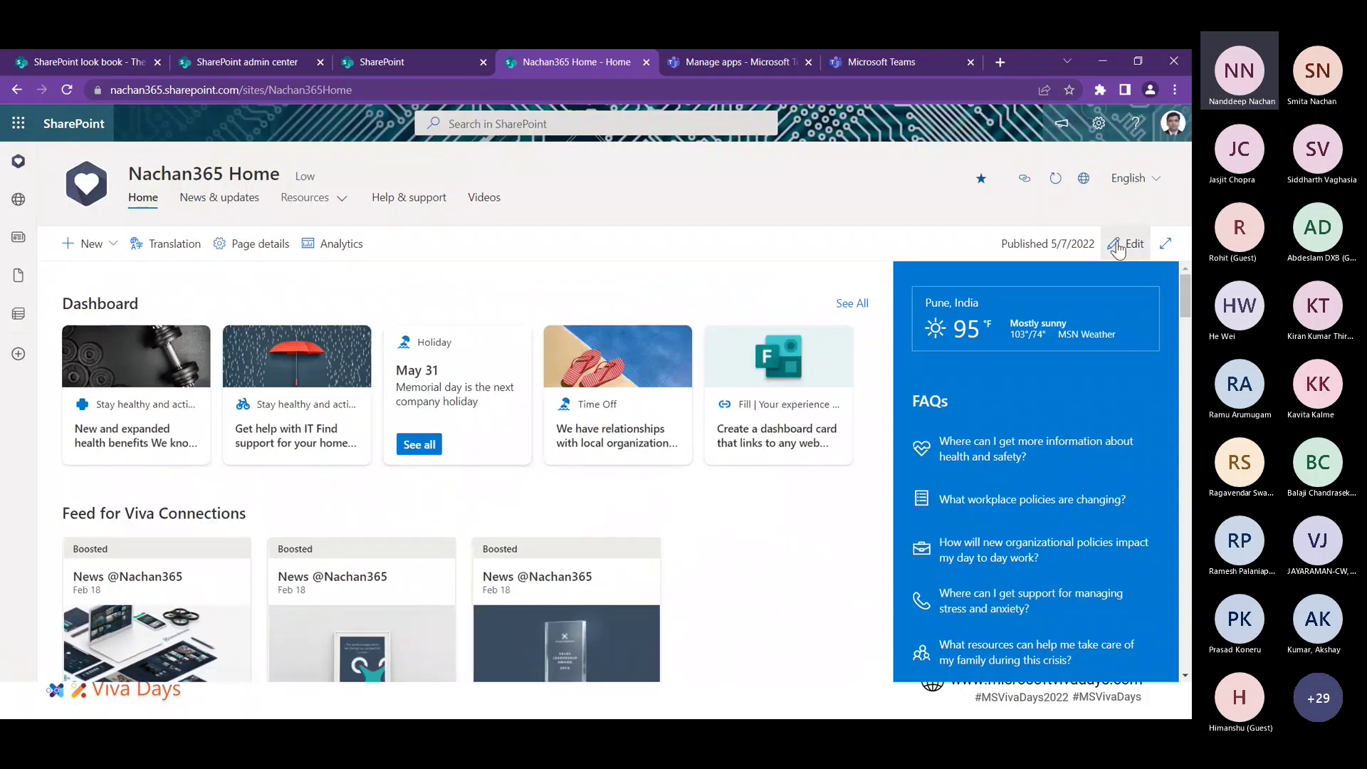
- Examine the Dashboard and Feed for Viva Connections web parts in the Home page's edit mode, and discard the page changes
left_click(1119, 243)
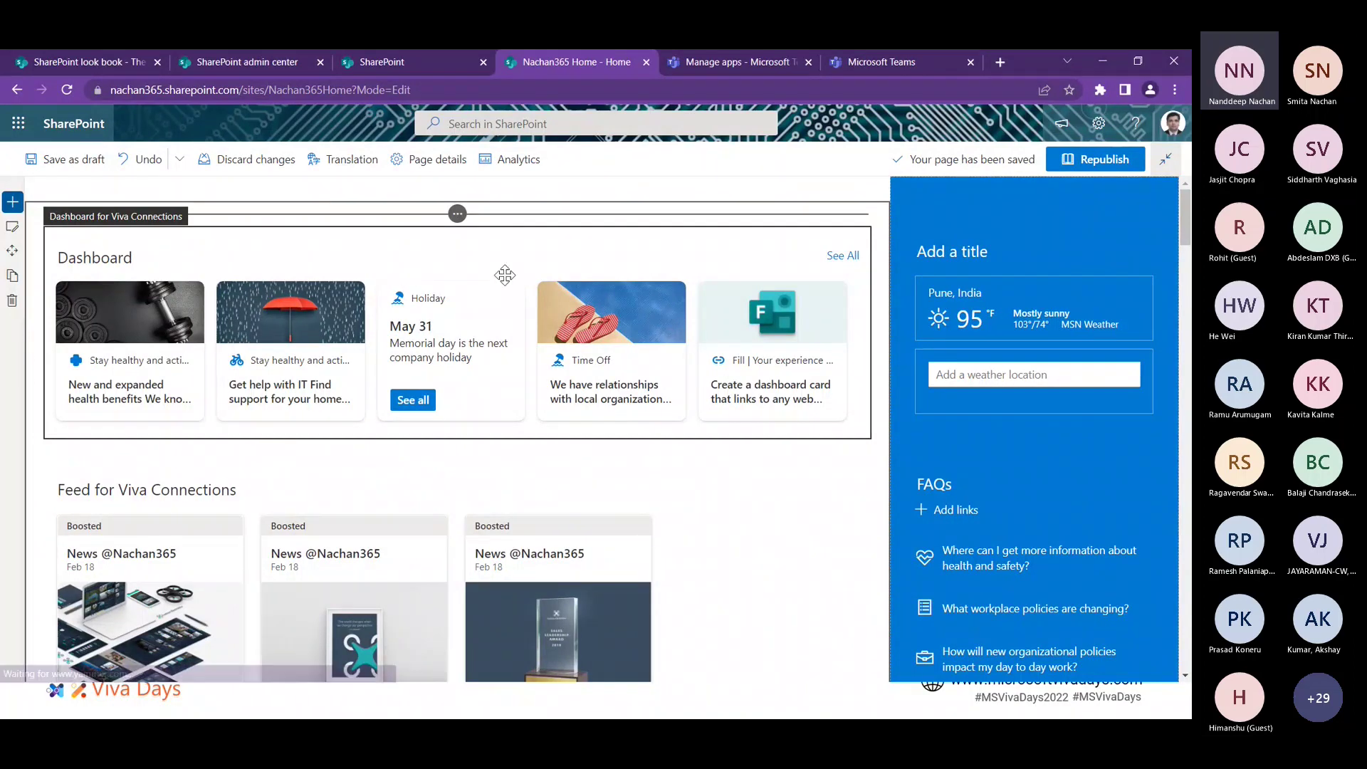
left_click(825, 470)
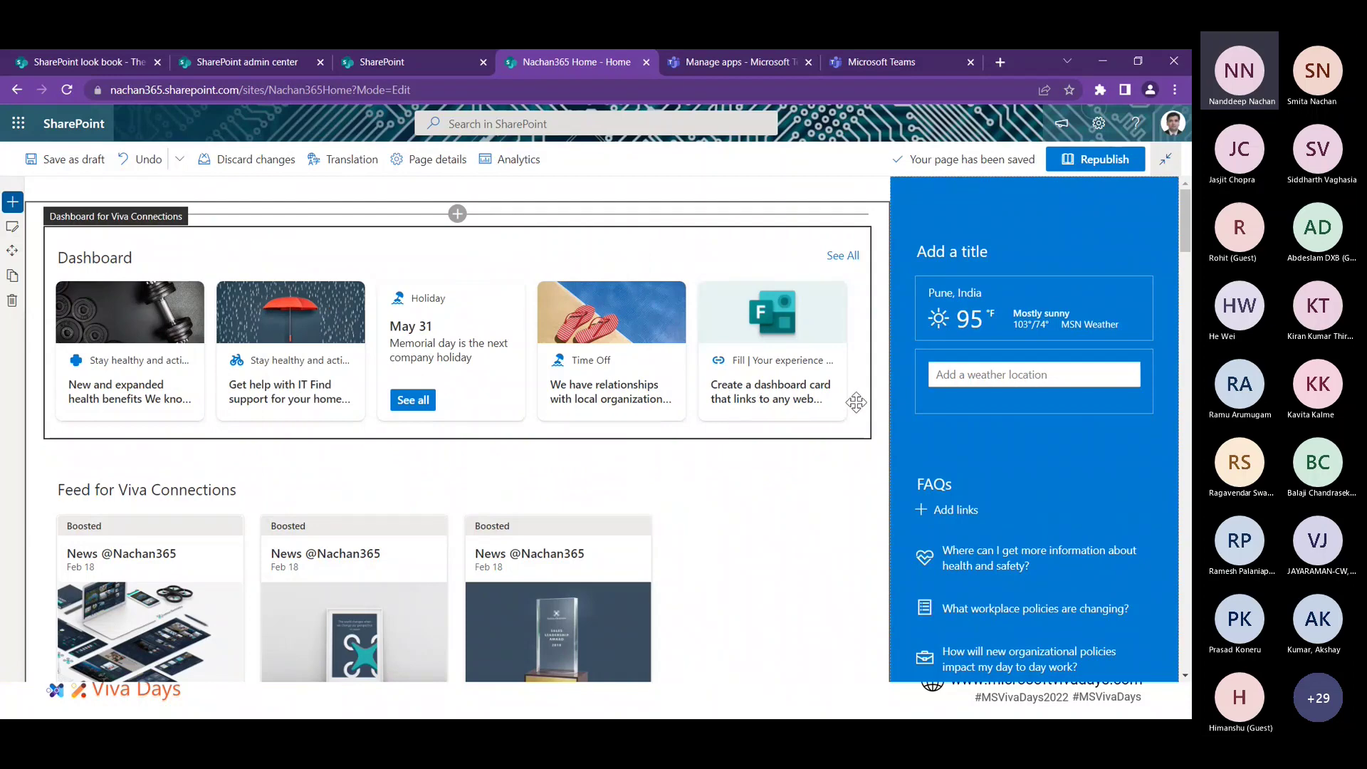
scroll(868, 402, "down", 2)
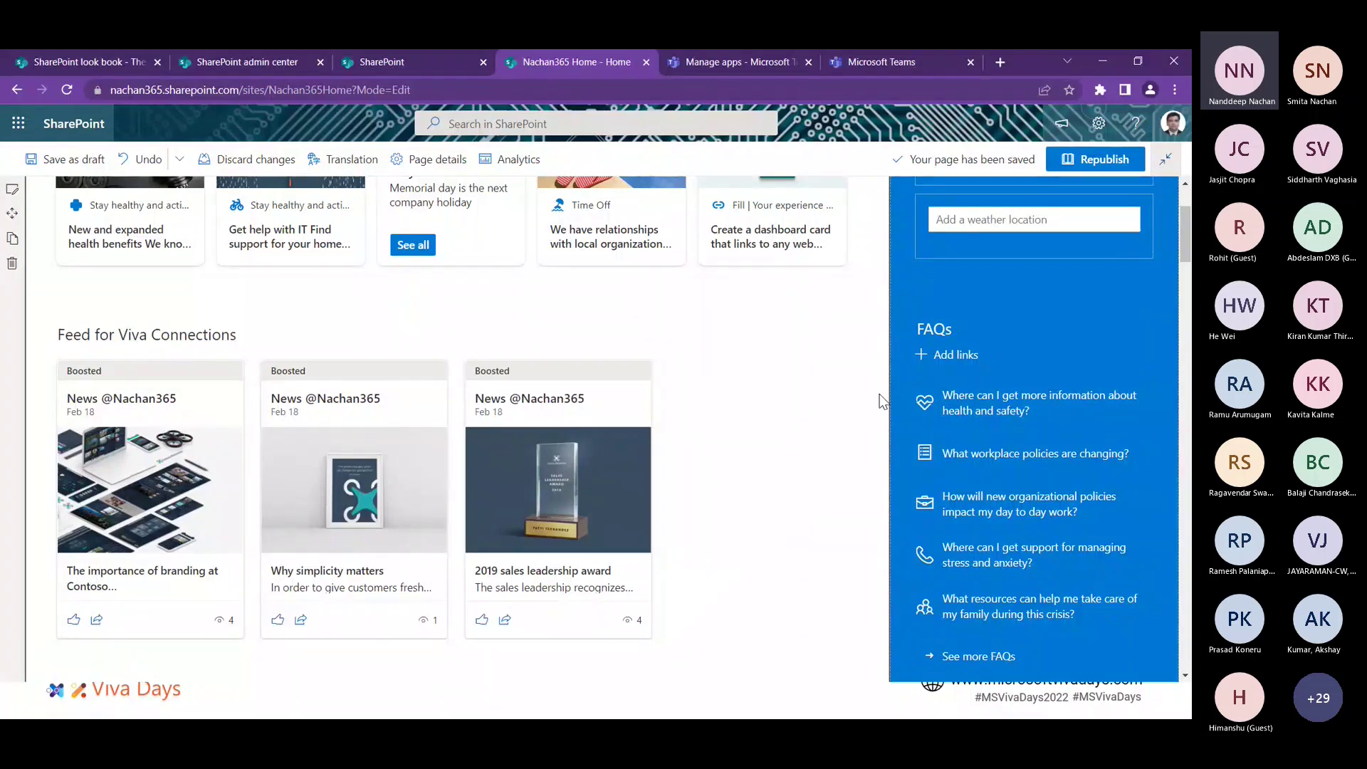
scroll(883, 401, "down", 2)
scroll(882, 401, "up", 1)
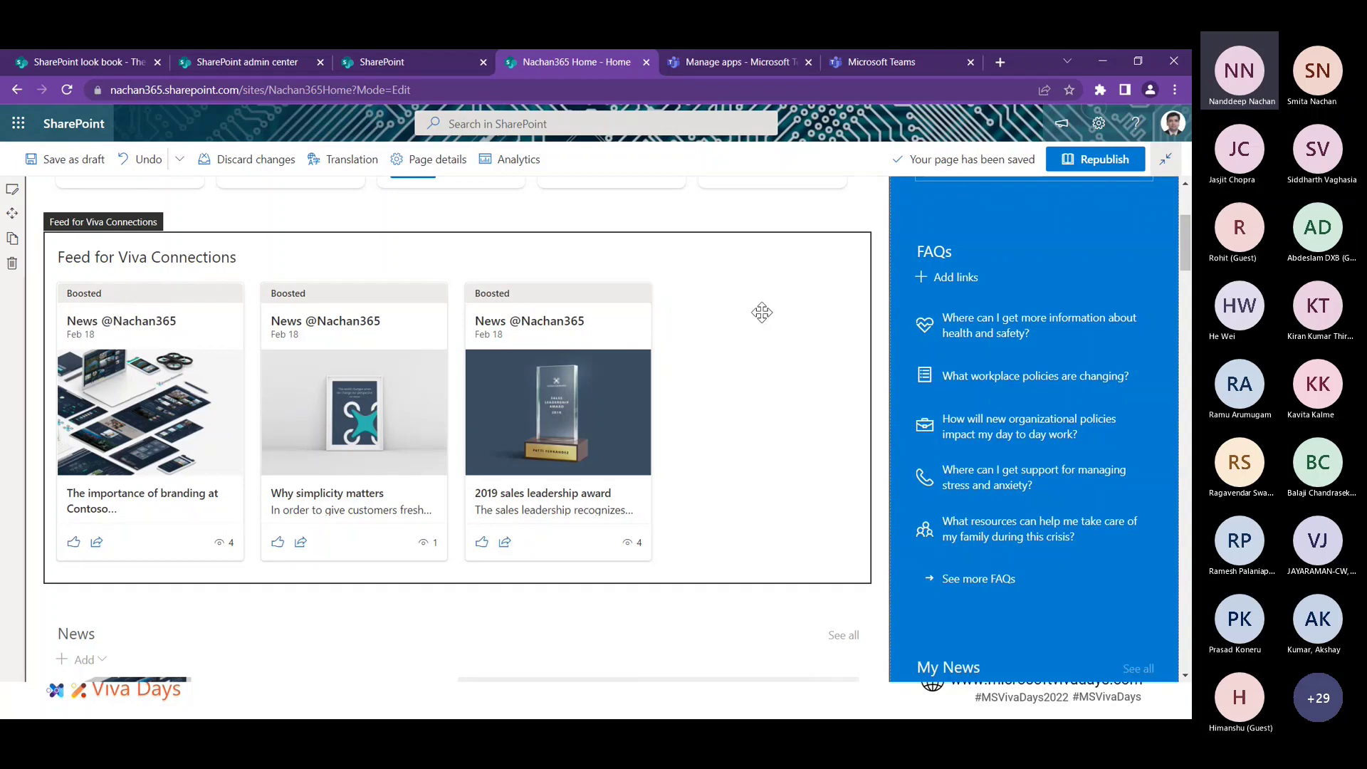
scroll(1022, 310, "up", 3)
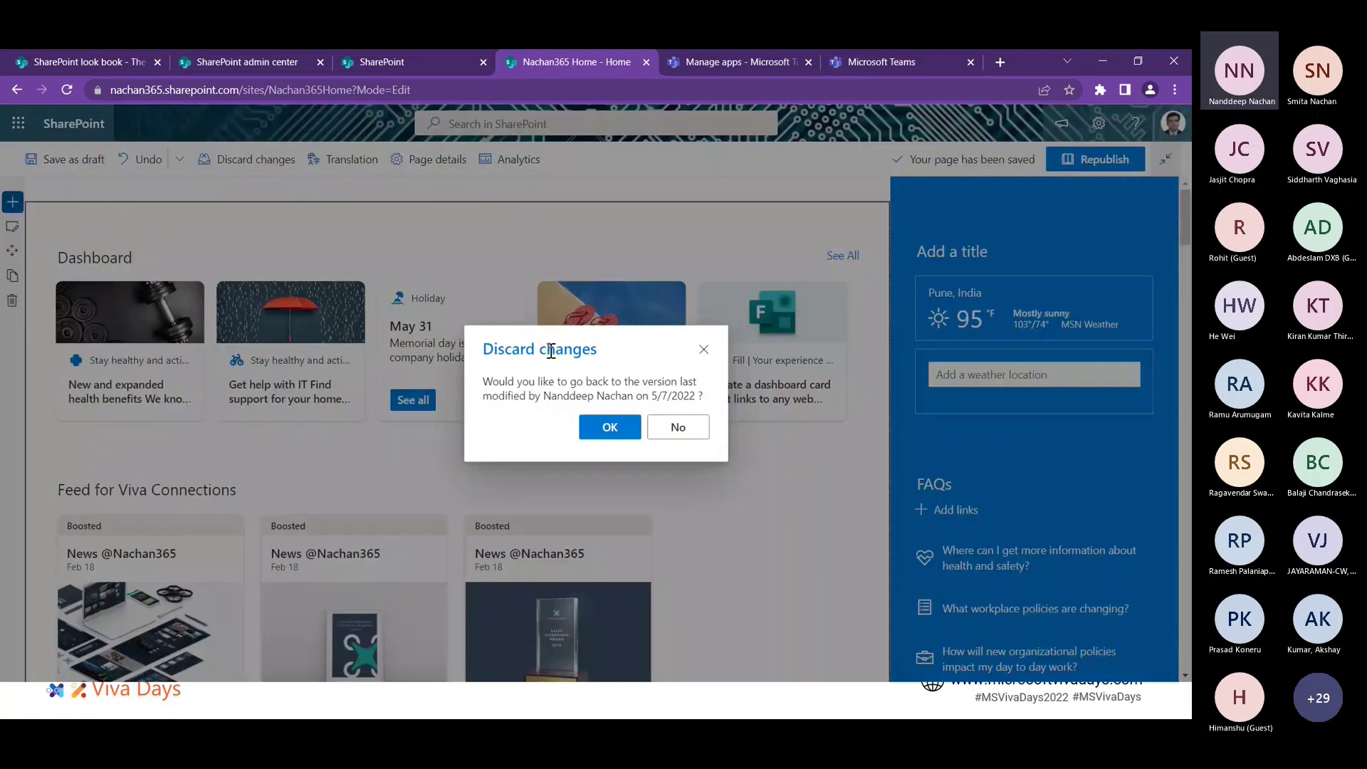
left_click(617, 432)
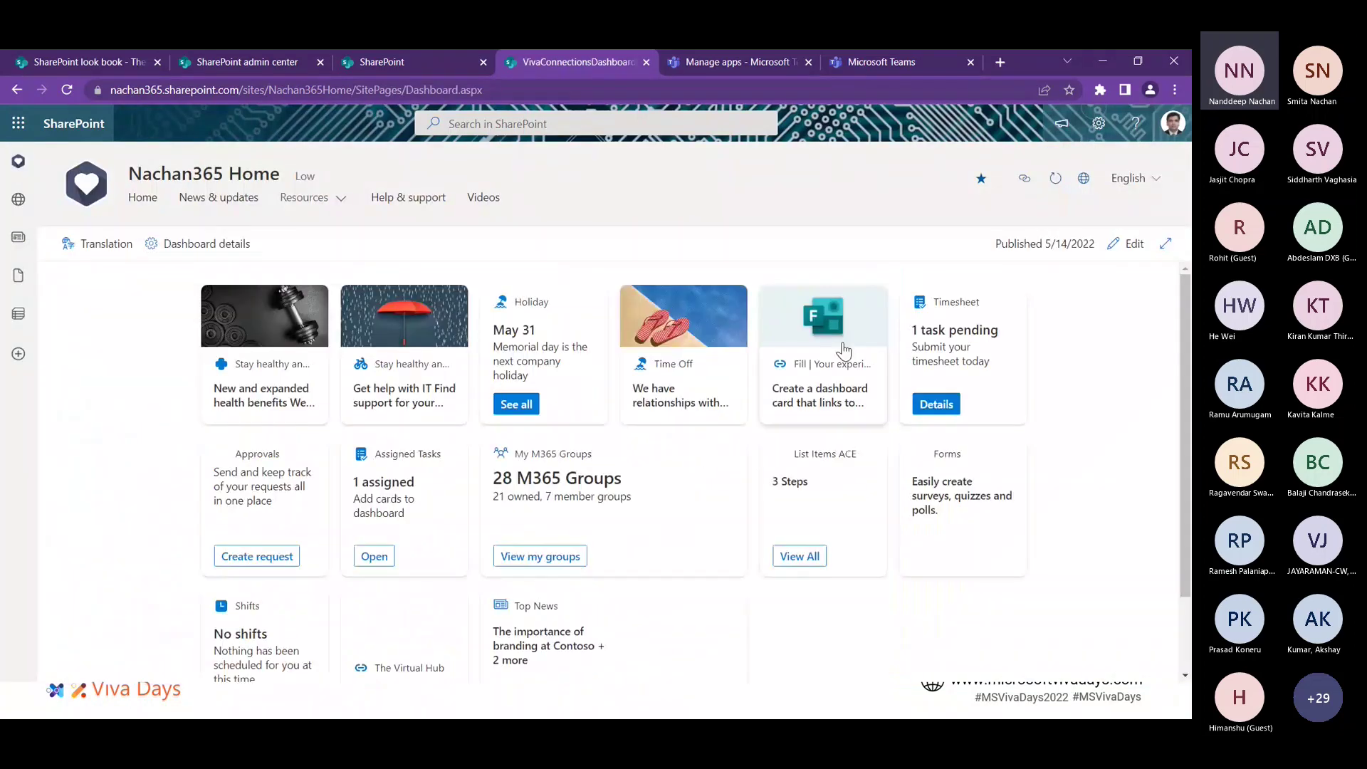
- Review the cards on the published Dashboard page down to the footer
scroll(844, 351, "down", 2)
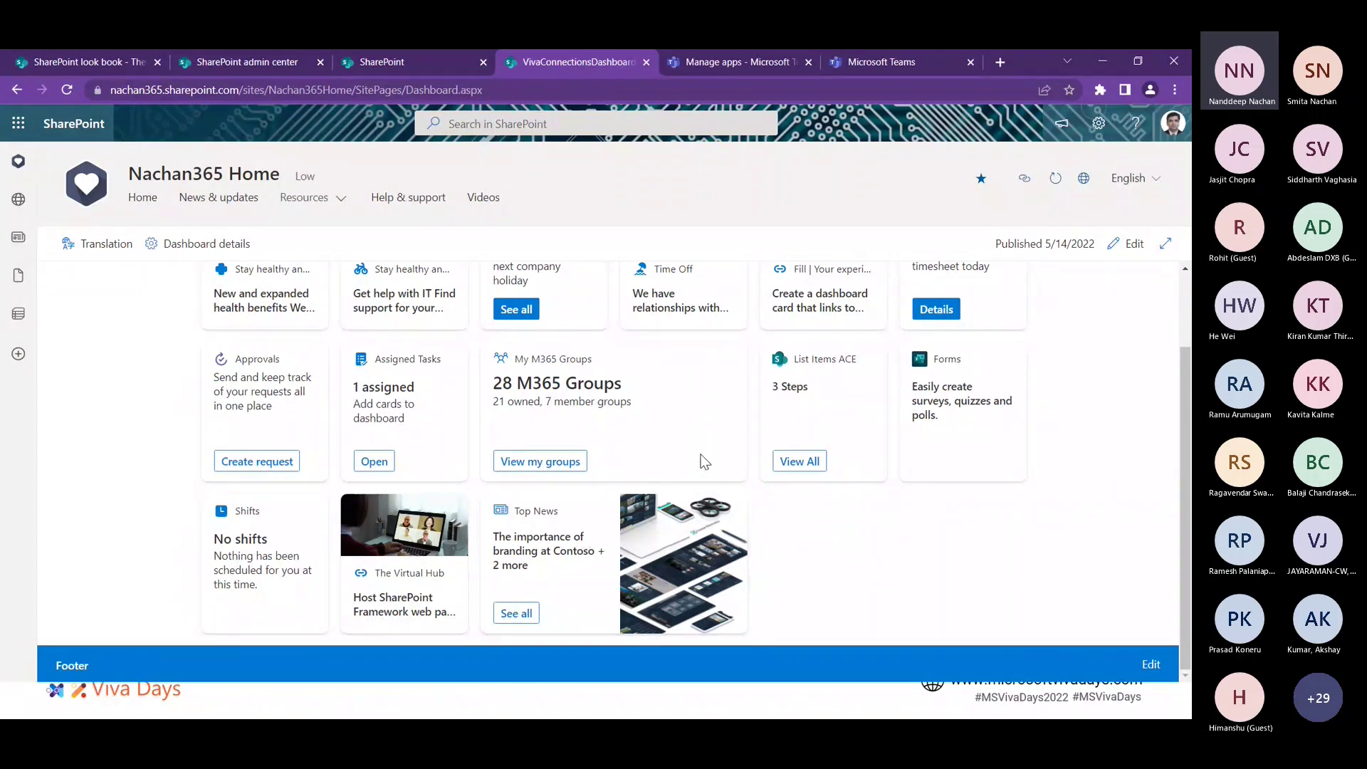
left_click(1109, 57)
key("Right")
scroll(1013, 458, "up", 2)
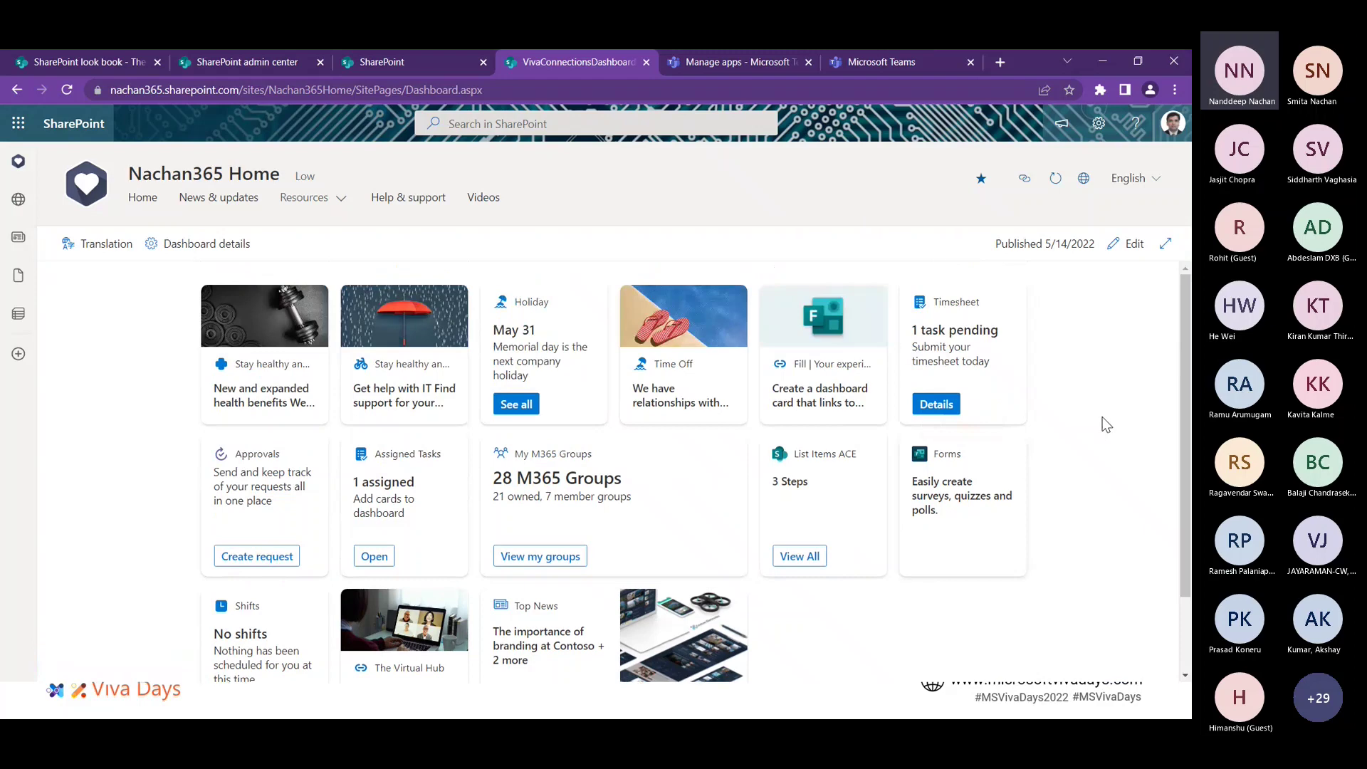